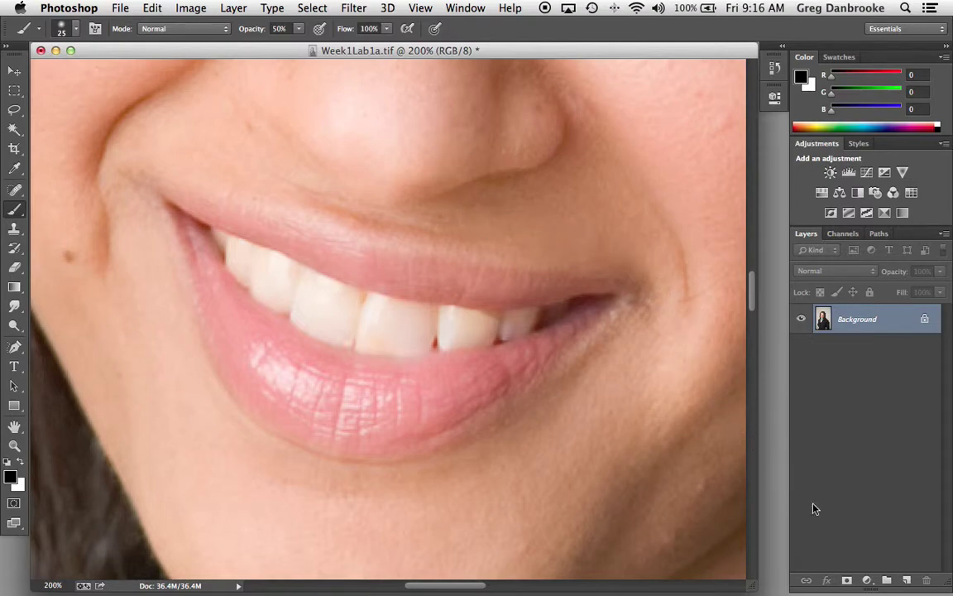
Add a Hue/Saturation adjustment layer with Saturation dragged to -100, then collapse the Properties panel.
{"action": "left_click", "coordinate": [868, 581]}
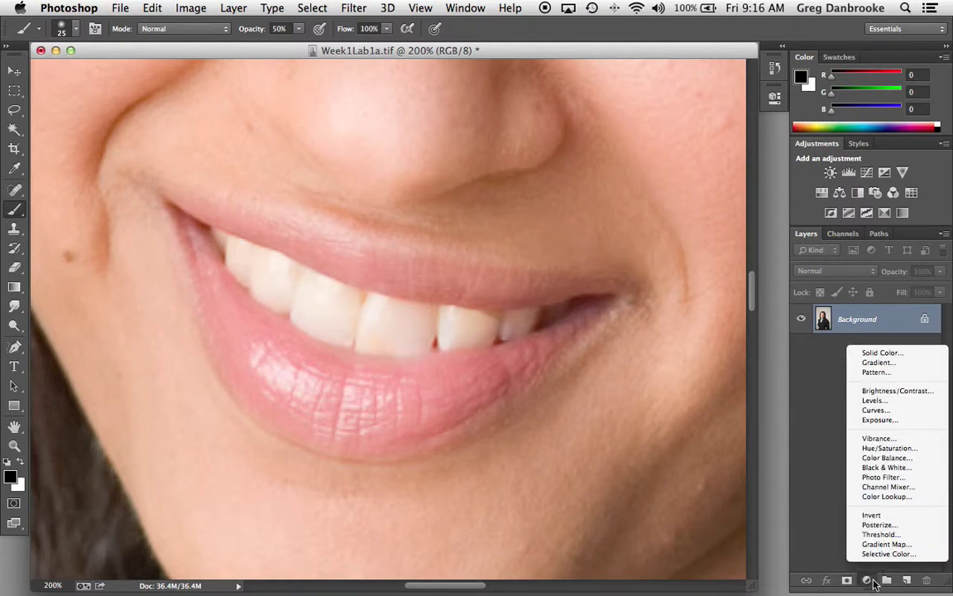
{"action": "left_click", "coordinate": [907, 450]}
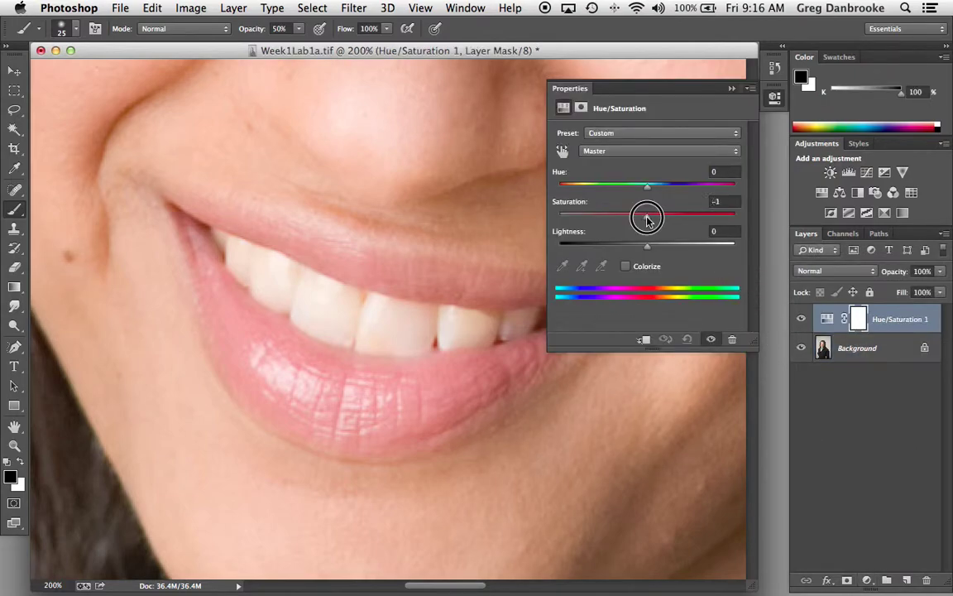
{"action": "left_click_drag", "start_coordinate": [644, 215], "coordinate": [528, 216]}
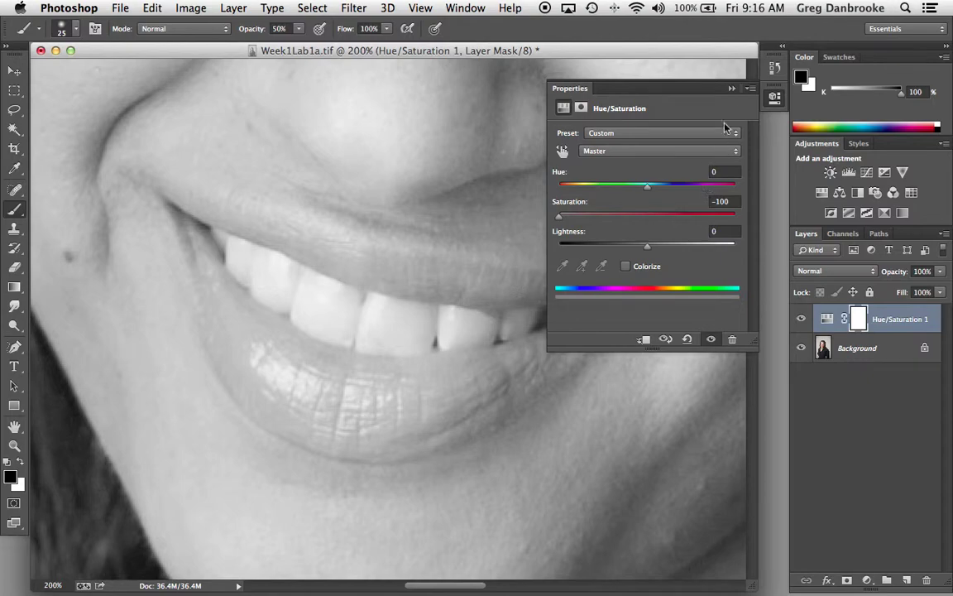
{"action": "left_click", "coordinate": [731, 88]}
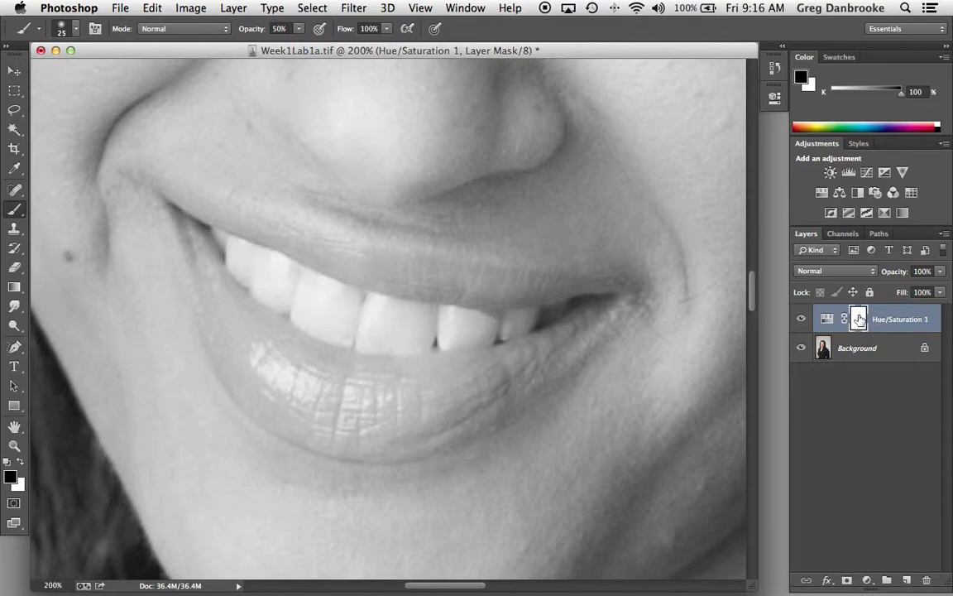
Invert the mask to black, set a size-9 white brush, and paint the left mouth corner.
{"action": "key", "text": "super+i"}
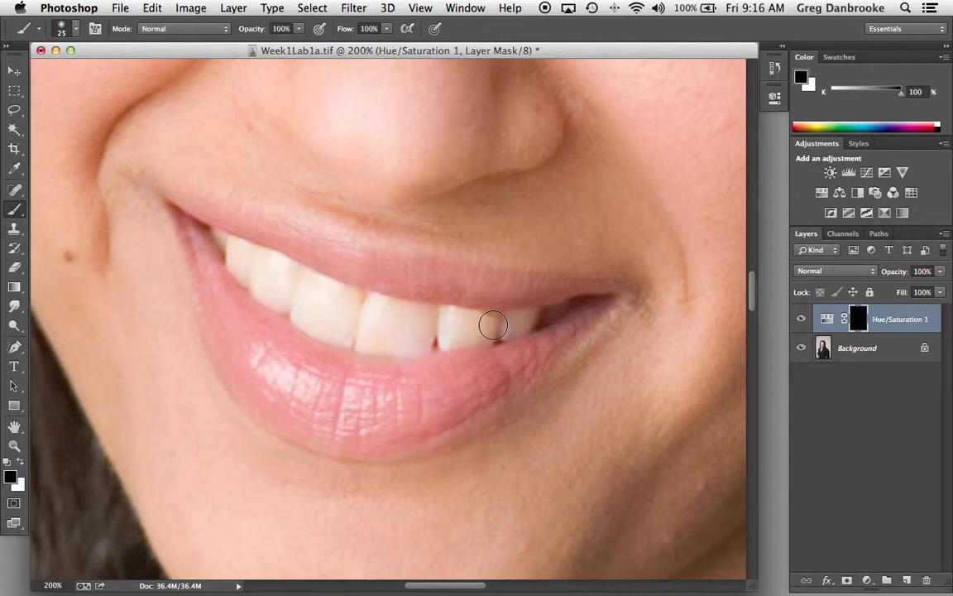
{"action": "key", "text": "bracketleft"}
{"action": "key", "text": "bracketleft"}
{"action": "key", "text": "bracketleft"}
{"action": "key", "text": "x"}
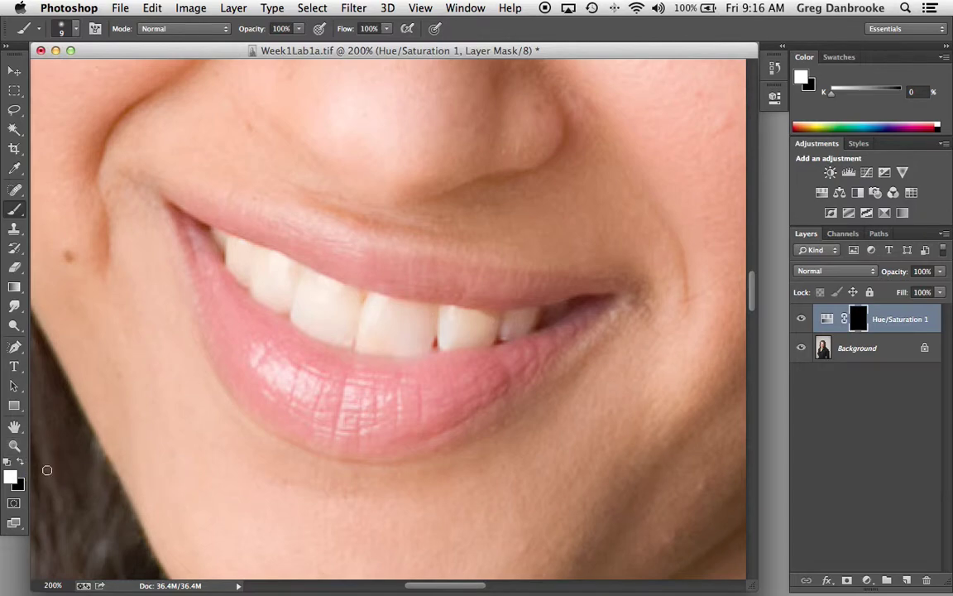
{"action": "key", "text": "x"}
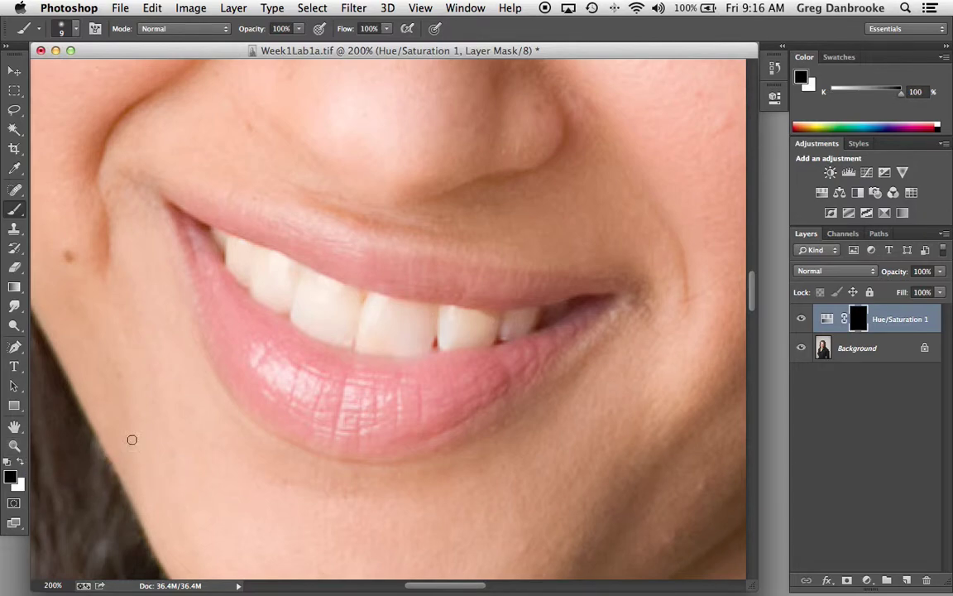
{"action": "key", "text": "x"}
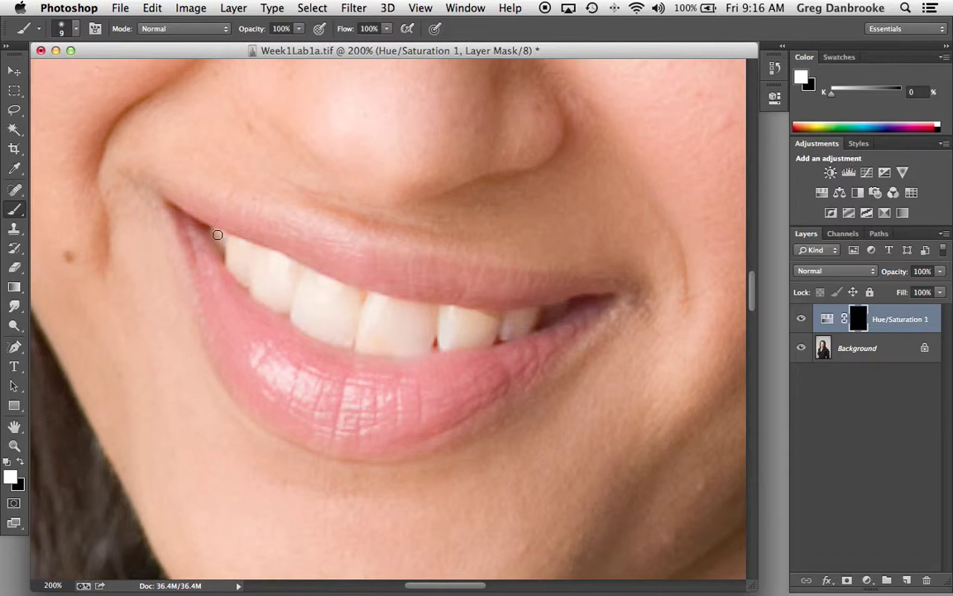
{"action": "mouse_move", "coordinate": [217, 234]}
{"action": "left_mouse_down"}
{"action": "mouse_move", "coordinate": [370, 305]}
{"action": "mouse_move", "coordinate": [370, 296]}
{"action": "mouse_move", "coordinate": [437, 311]}
{"action": "left_mouse_up"}
Zoom in and paint white along the upper teeth edge, back corner and lower tooth edge.
{"action": "key", "text": "super+plus"}
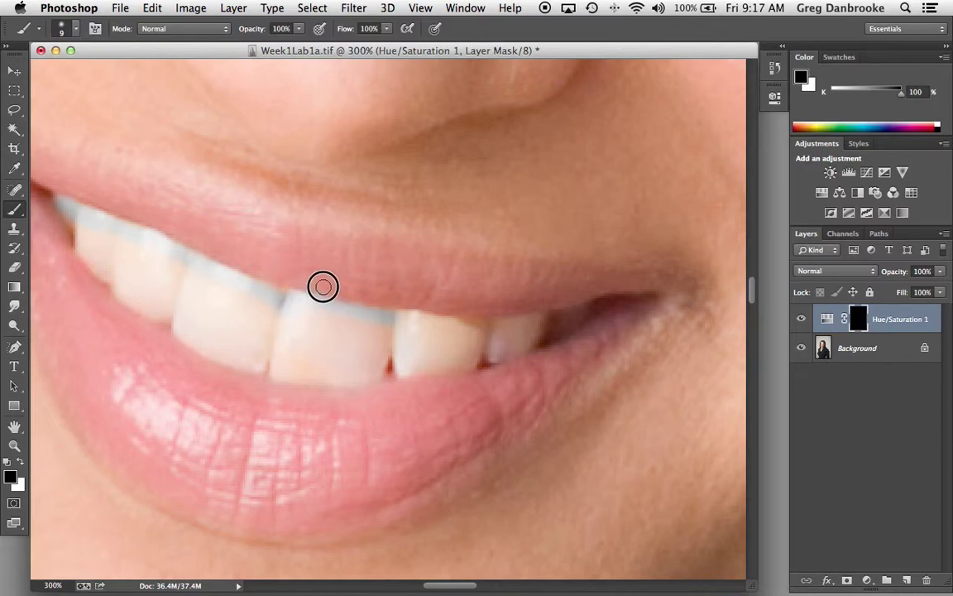
{"action": "mouse_move", "coordinate": [322, 306]}
{"action": "left_mouse_down"}
{"action": "mouse_move", "coordinate": [467, 322]}
{"action": "mouse_move", "coordinate": [578, 313]}
{"action": "left_mouse_up"}
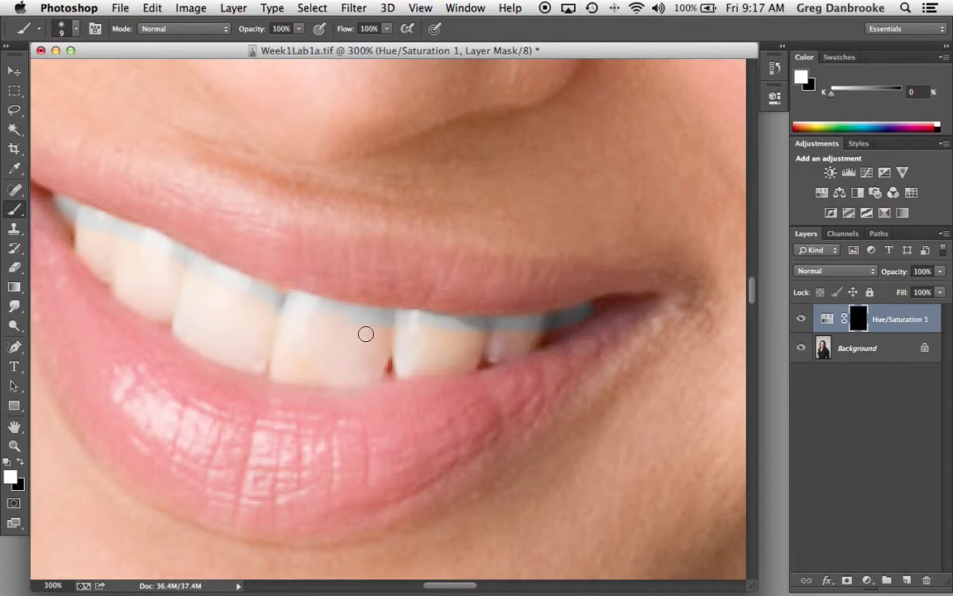
{"action": "mouse_move", "coordinate": [533, 323]}
{"action": "left_mouse_down"}
{"action": "mouse_move", "coordinate": [583, 310]}
{"action": "mouse_move", "coordinate": [538, 339]}
{"action": "mouse_move", "coordinate": [474, 351]}
{"action": "mouse_move", "coordinate": [459, 364]}
{"action": "mouse_move", "coordinate": [405, 368]}
{"action": "mouse_move", "coordinate": [390, 346]}
{"action": "mouse_move", "coordinate": [375, 373]}
{"action": "mouse_move", "coordinate": [338, 378]}
{"action": "mouse_move", "coordinate": [290, 375]}
{"action": "mouse_move", "coordinate": [268, 354]}
{"action": "mouse_move", "coordinate": [256, 368]}
{"action": "mouse_move", "coordinate": [181, 325]}
{"action": "left_mouse_up"}
{"action": "key", "text": "bracketright"}
{"action": "key", "text": "bracketright"}
{"action": "mouse_move", "coordinate": [223, 355]}
{"action": "left_mouse_down"}
{"action": "mouse_move", "coordinate": [172, 308]}
{"action": "mouse_move", "coordinate": [159, 313]}
{"action": "mouse_move", "coordinate": [129, 294]}
{"action": "mouse_move", "coordinate": [68, 206]}
{"action": "left_mouse_up"}
{"action": "key", "text": "bracketleft"}
{"action": "left_click_drag", "start_coordinate": [204, 272], "coordinate": [193, 271]}
Show the Hue/Saturation 1 mask alone and patch a gap in its teeth outline.
{"action": "left_click", "coordinate": [859, 323], "text": "alt"}
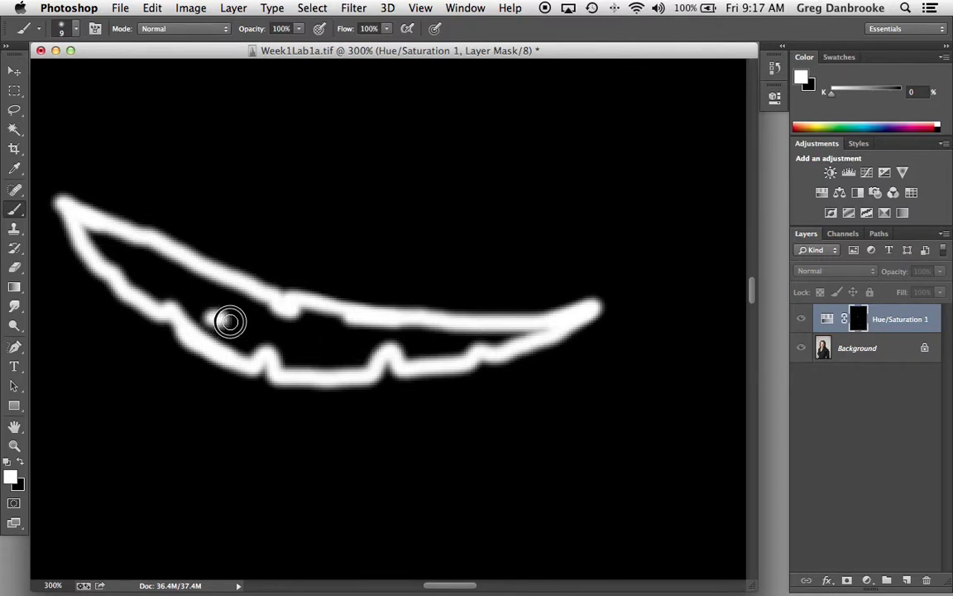
{"action": "mouse_move", "coordinate": [227, 321]}
{"action": "left_mouse_down"}
{"action": "mouse_move", "coordinate": [235, 334]}
{"action": "mouse_move", "coordinate": [364, 340]}
{"action": "mouse_move", "coordinate": [326, 356]}
{"action": "left_mouse_up"}
{"action": "key", "text": "super+z"}
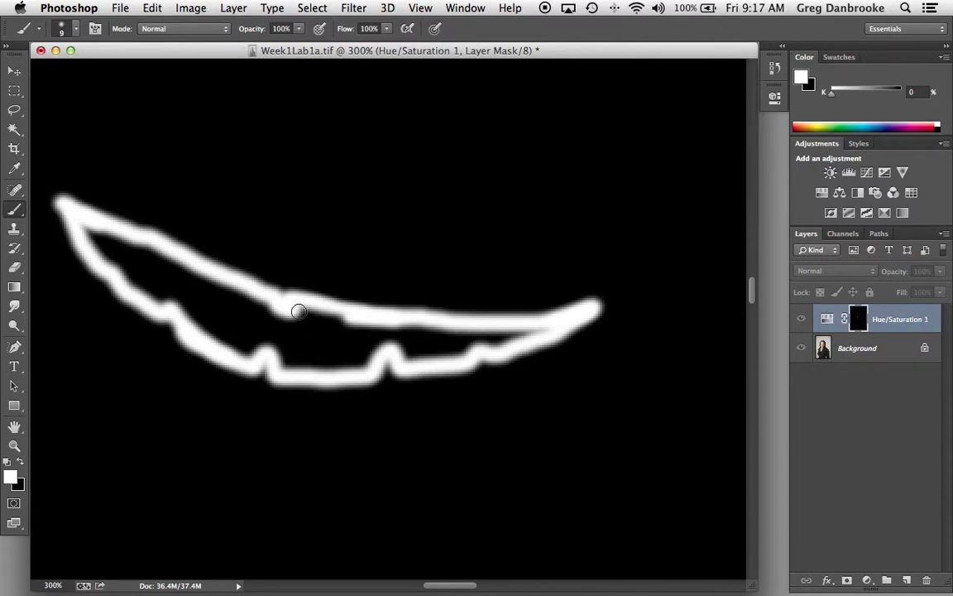
{"action": "left_click_drag", "start_coordinate": [298, 311], "coordinate": [286, 307]}
Use the Magic Wand to select the black area inside the teeth outline, then zoom in.
{"action": "left_click_drag", "start_coordinate": [14, 128], "coordinate": [22, 128]}
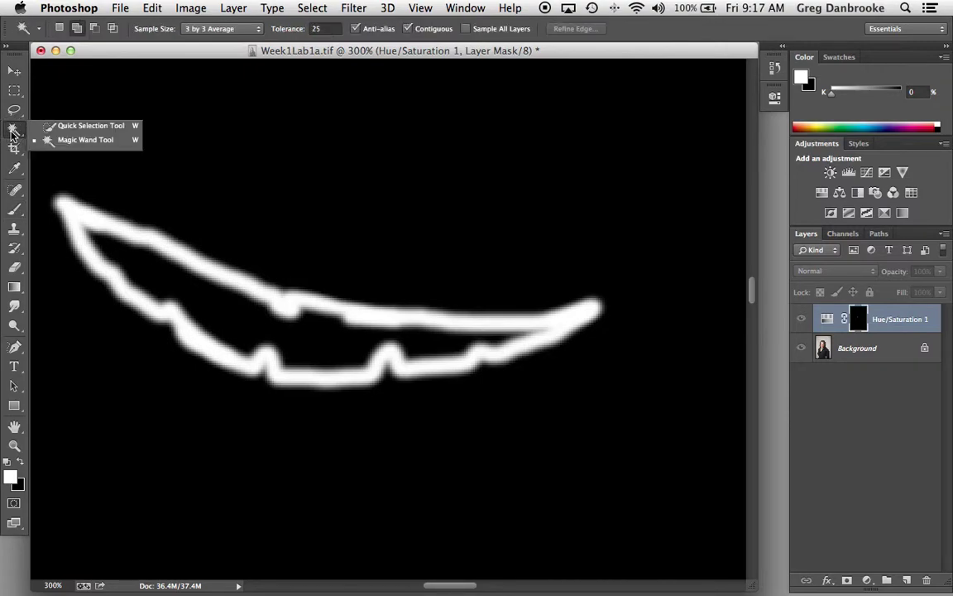
{"action": "left_click", "coordinate": [61, 142]}
{"action": "left_click", "coordinate": [261, 331]}
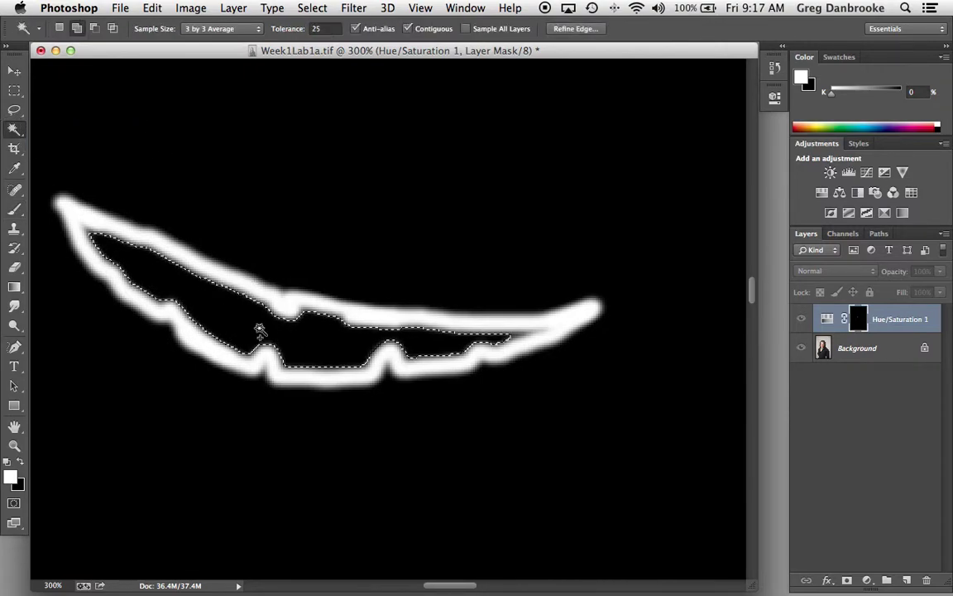
{"action": "left_click", "coordinate": [237, 315], "text": "super"}
{"action": "left_click", "coordinate": [237, 316], "text": "super"}
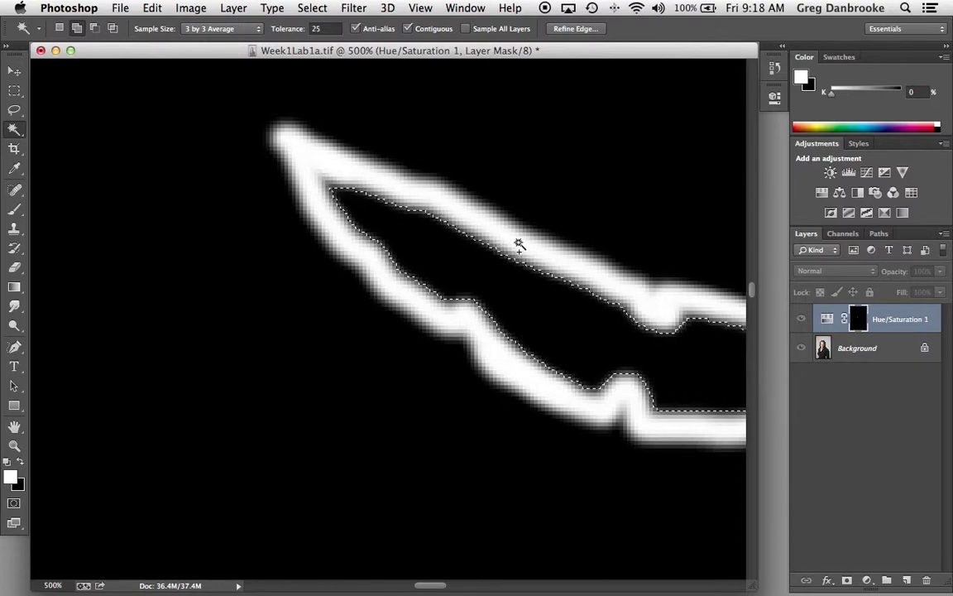
Expand the selection by 5 pixels.
{"action": "left_click", "coordinate": [319, 8]}
{"action": "mouse_move", "coordinate": [331, 212]}
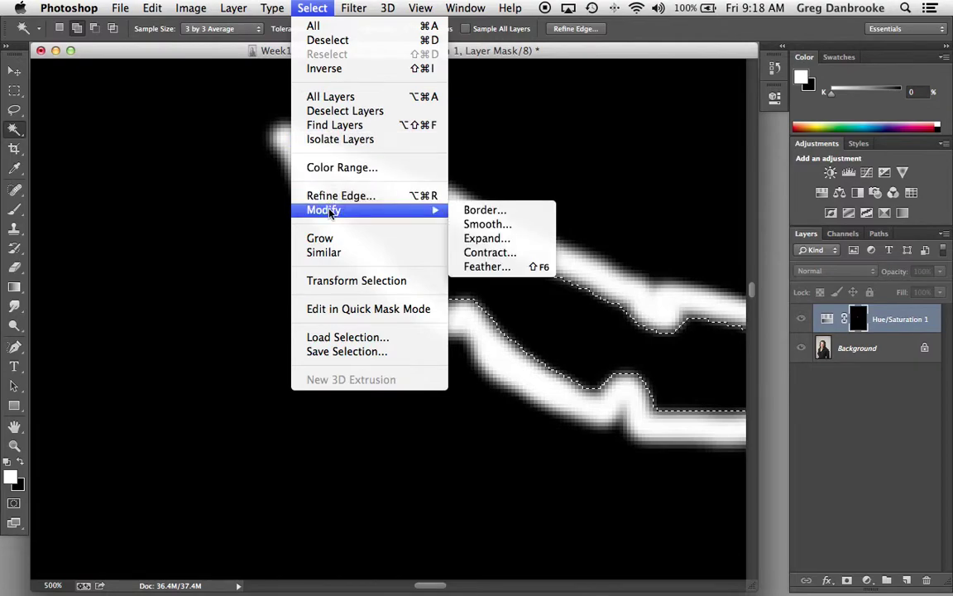
{"action": "left_click", "coordinate": [476, 239]}
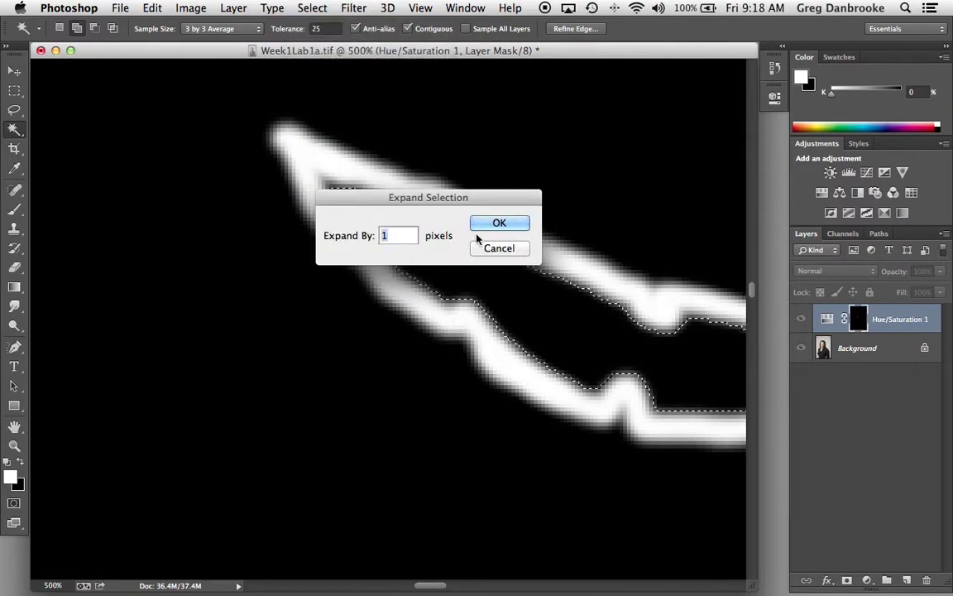
{"action": "left_click_drag", "start_coordinate": [481, 202], "coordinate": [342, 297]}
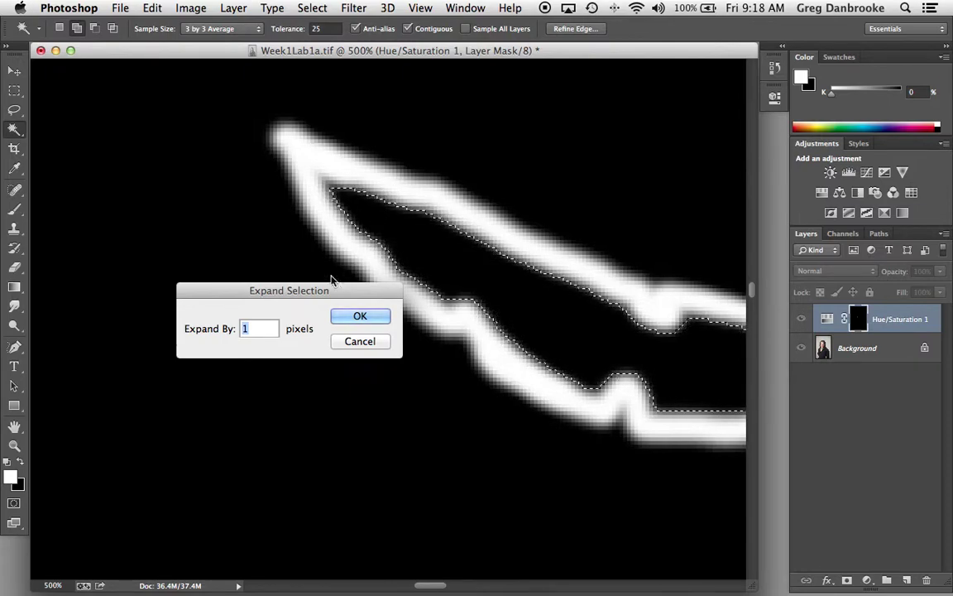
{"action": "type", "text": "5"}
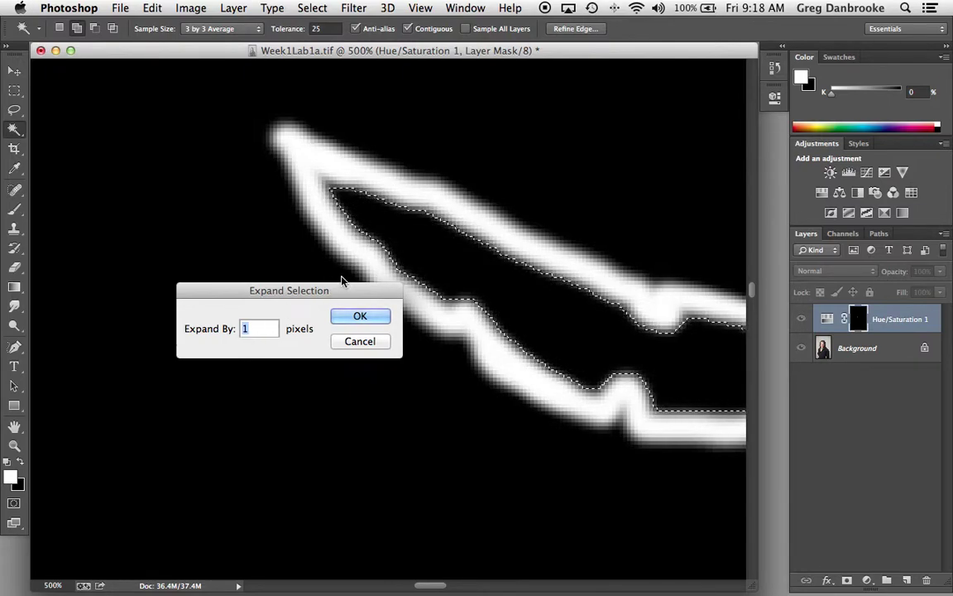
{"action": "left_click", "coordinate": [346, 316]}
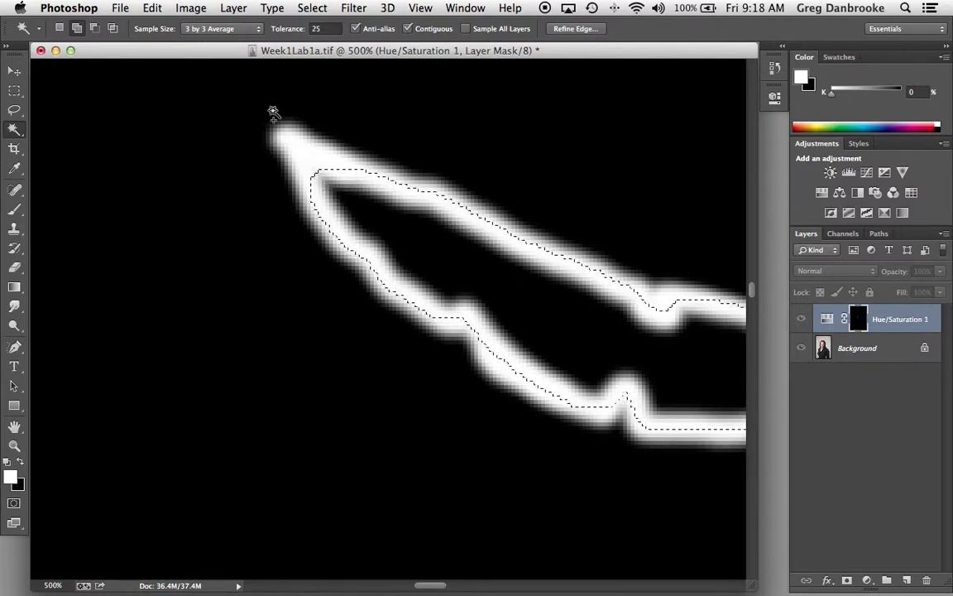
Fill the expanded selection with White on the mask.
{"action": "left_click", "coordinate": [152, 7]}
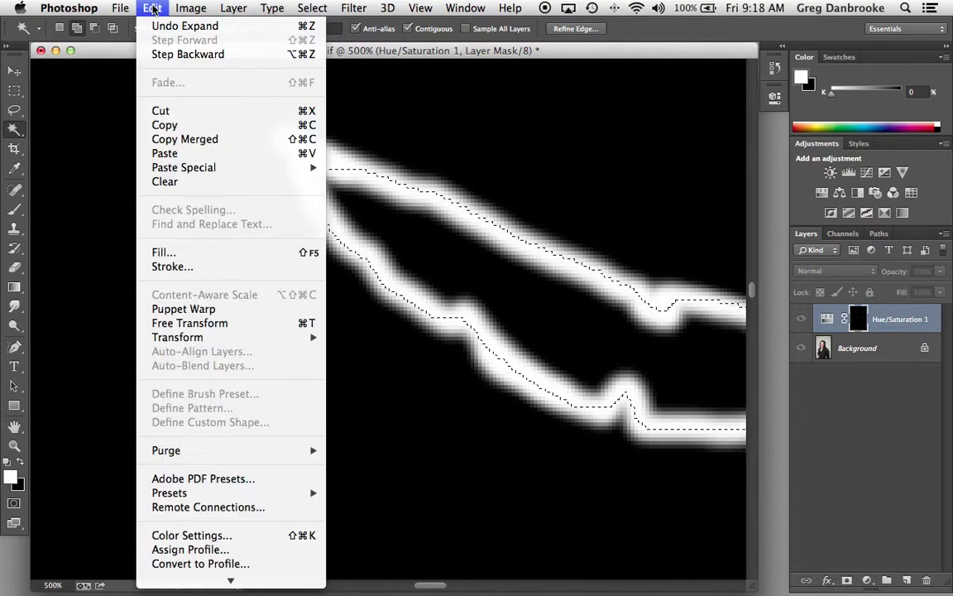
{"action": "left_click", "coordinate": [174, 252]}
{"action": "left_click", "coordinate": [659, 323]}
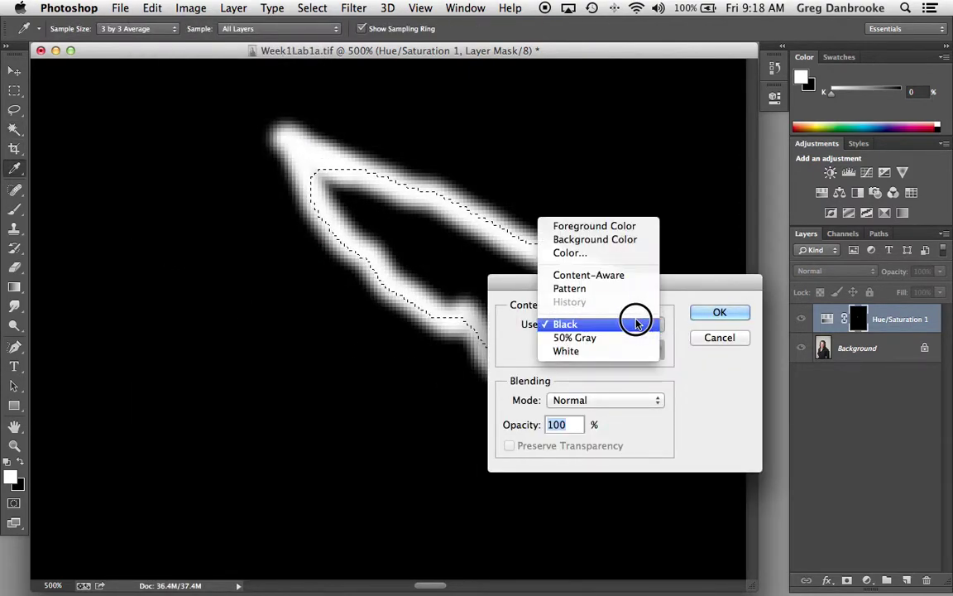
{"action": "left_click", "coordinate": [593, 351]}
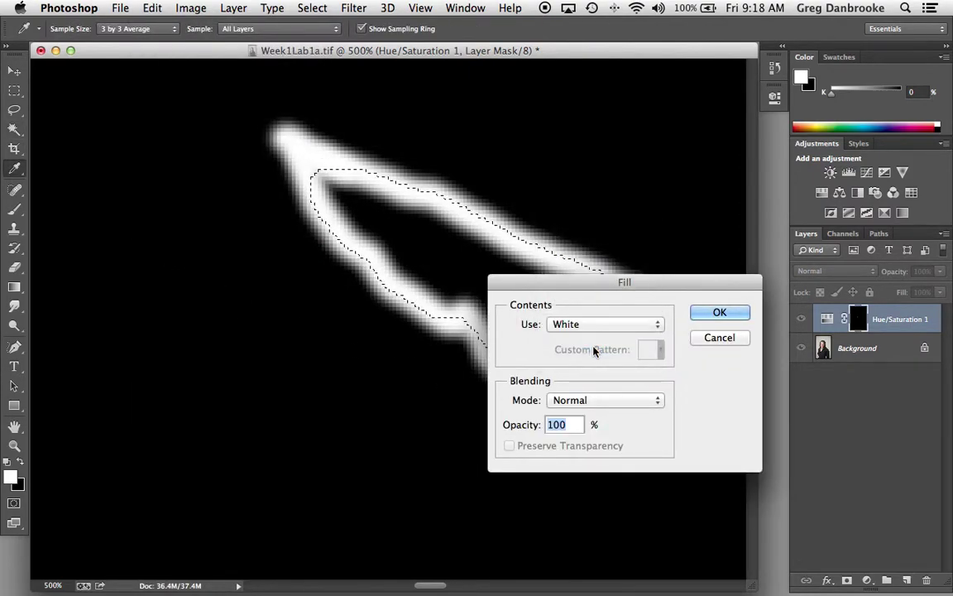
{"action": "left_click", "coordinate": [720, 313]}
{"action": "key", "text": "w"}
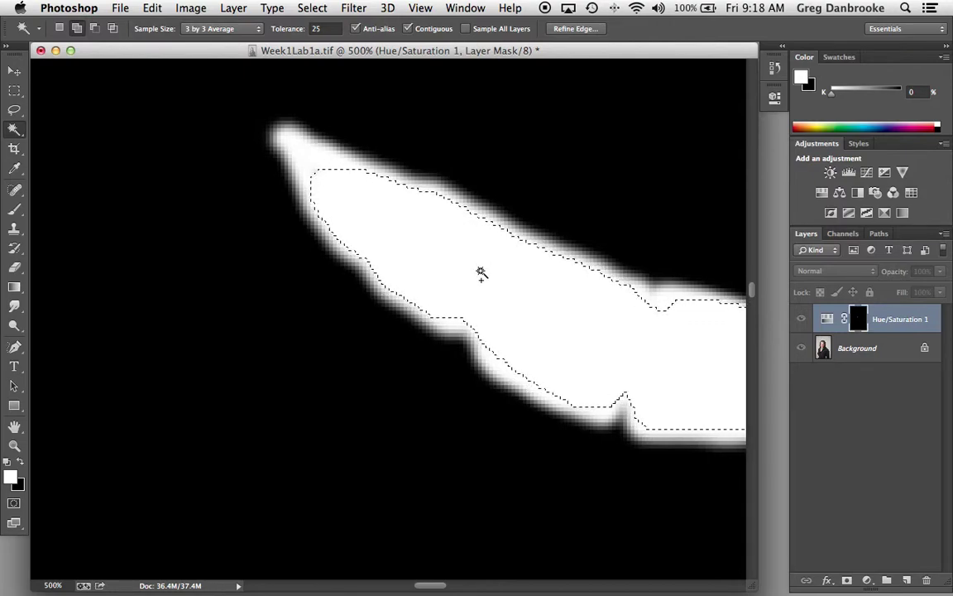
Deselect and return from the mask view to the zoomed-out photo.
{"action": "key", "text": "super+shift+i"}
{"action": "left_click", "coordinate": [857, 319], "text": "alt"}
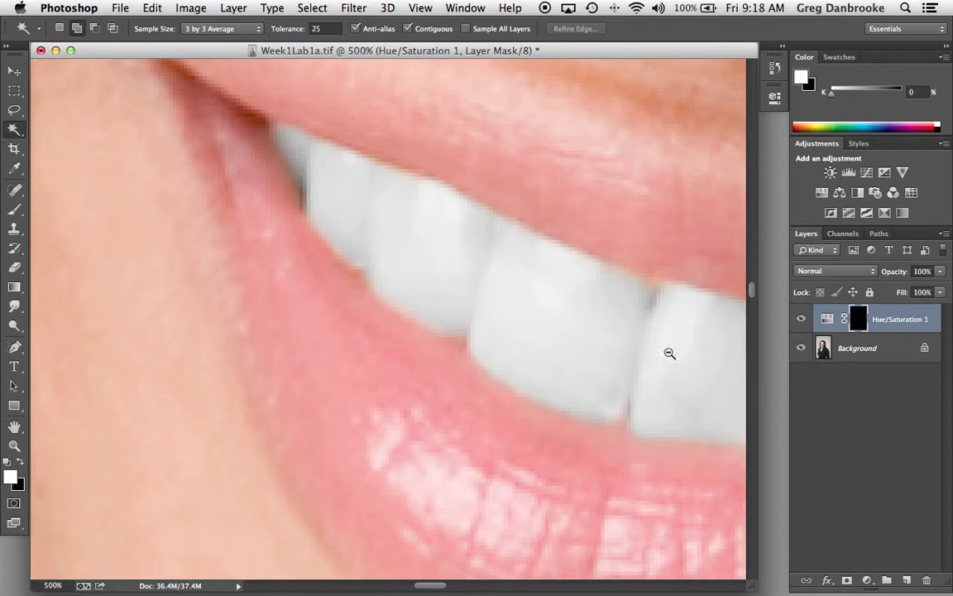
{"action": "left_click", "coordinate": [637, 348], "text": "alt"}
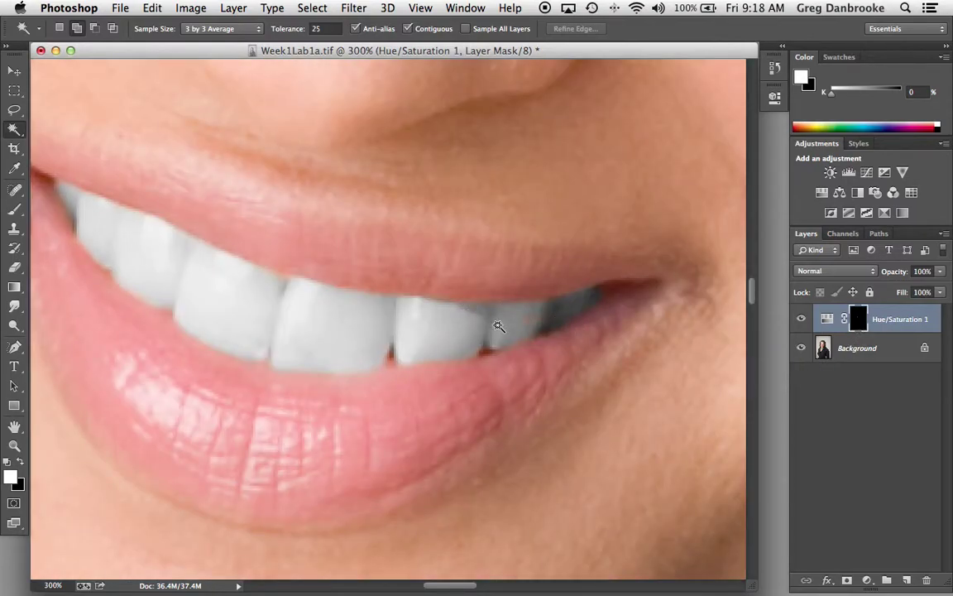
With the Brush on the mask view, paint white over the right-tip grey notch and left tip edge.
{"action": "key", "text": "b"}
{"action": "left_click", "coordinate": [857, 320], "text": "alt"}
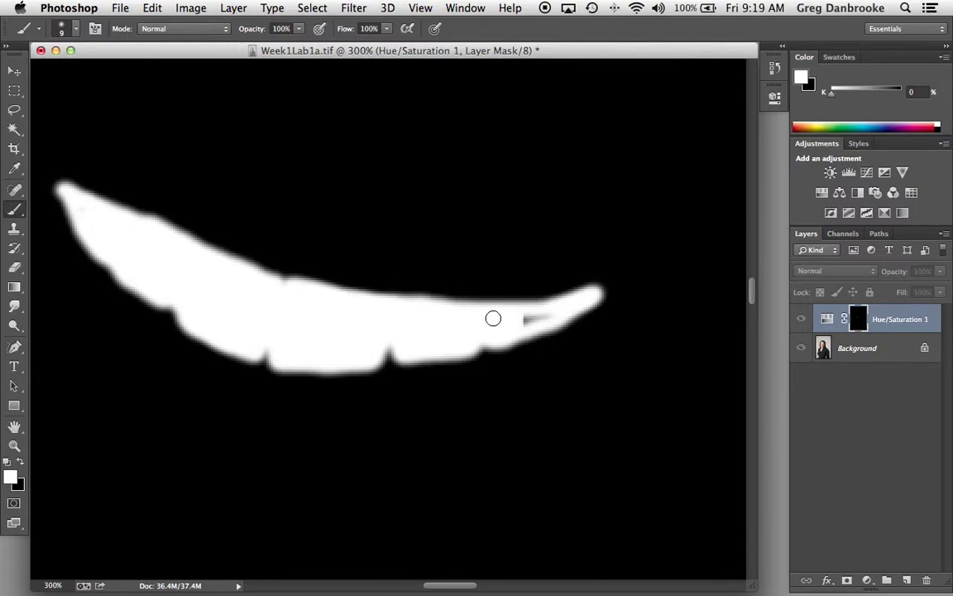
{"action": "key", "text": "super+shift+z"}
{"action": "key", "text": "super+z"}
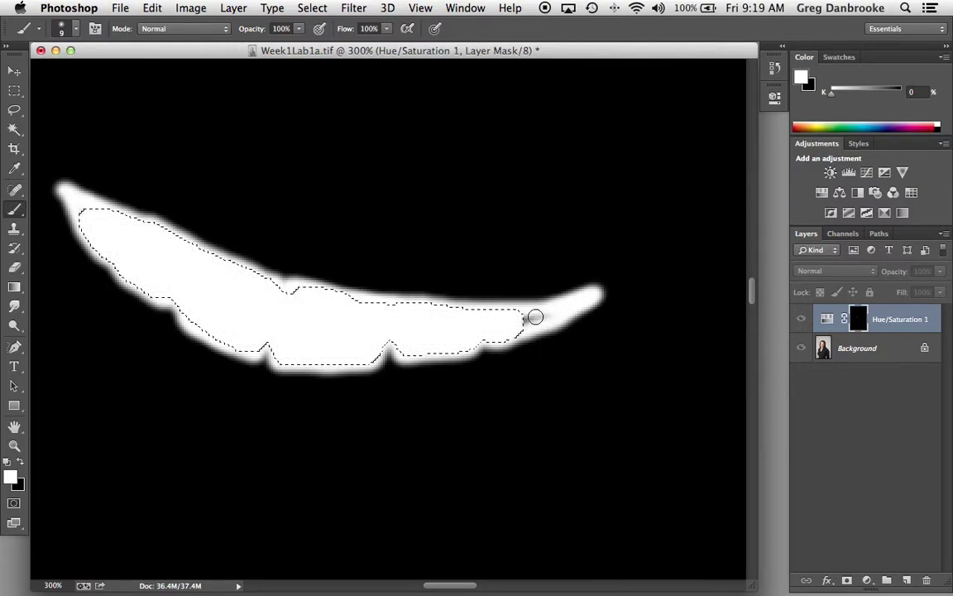
{"action": "key", "text": "super+d"}
{"action": "left_click_drag", "start_coordinate": [517, 325], "coordinate": [515, 317]}
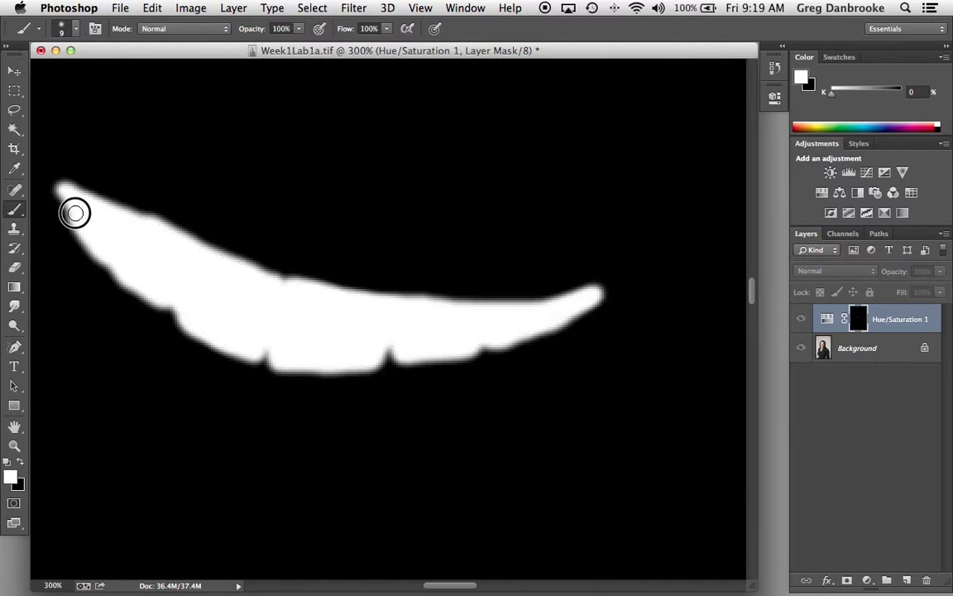
{"action": "left_click_drag", "start_coordinate": [74, 211], "coordinate": [74, 208]}
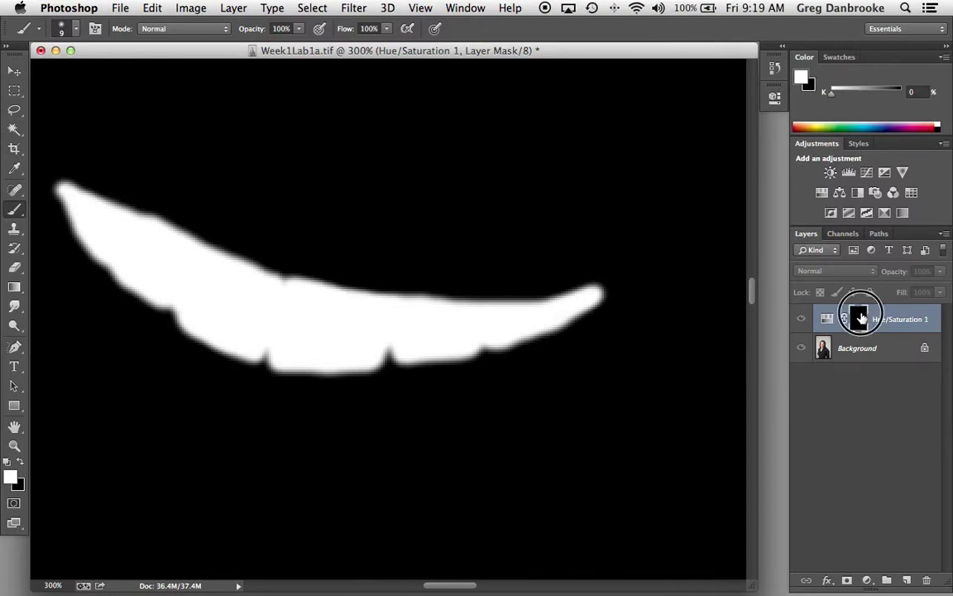
Return to the photo, recentre the face, and magnify the smile to 200%.
{"action": "left_click", "coordinate": [858, 317], "text": "alt"}
{"action": "left_click", "coordinate": [522, 336], "text": "alt"}
{"action": "left_click", "coordinate": [522, 336], "text": "alt"}
{"action": "left_click_drag", "start_coordinate": [319, 283], "coordinate": [548, 308]}
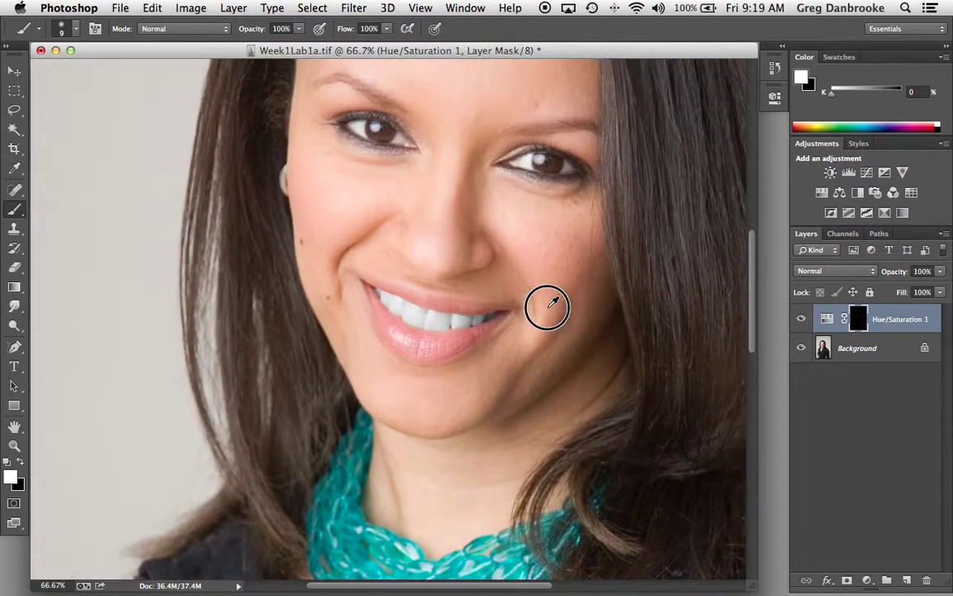
{"action": "left_click", "coordinate": [436, 325]}
{"action": "left_click", "coordinate": [435, 325], "text": "ctrl"}
{"action": "left_click", "coordinate": [421, 302]}
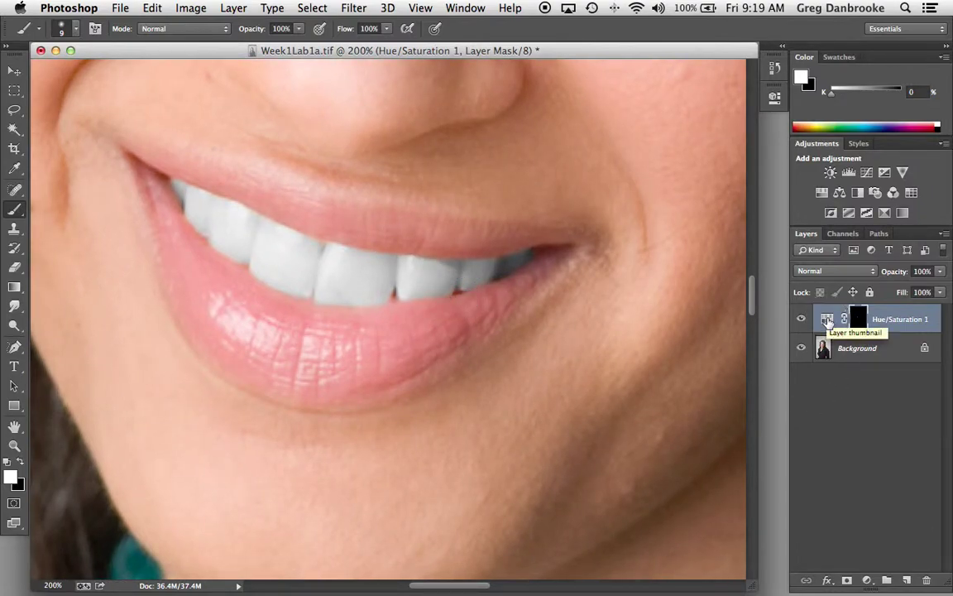
Set Hue/Saturation 1 to Saturation -45 and Lightness +1, toggling its visibility to compare.
{"action": "left_click", "coordinate": [827, 321]}
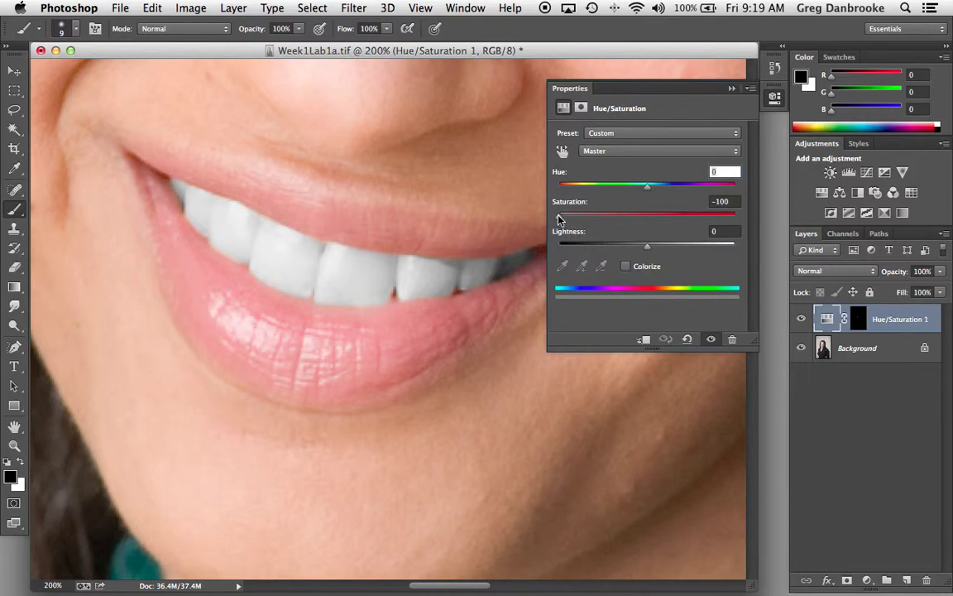
{"action": "left_click_drag", "start_coordinate": [559, 216], "coordinate": [614, 220]}
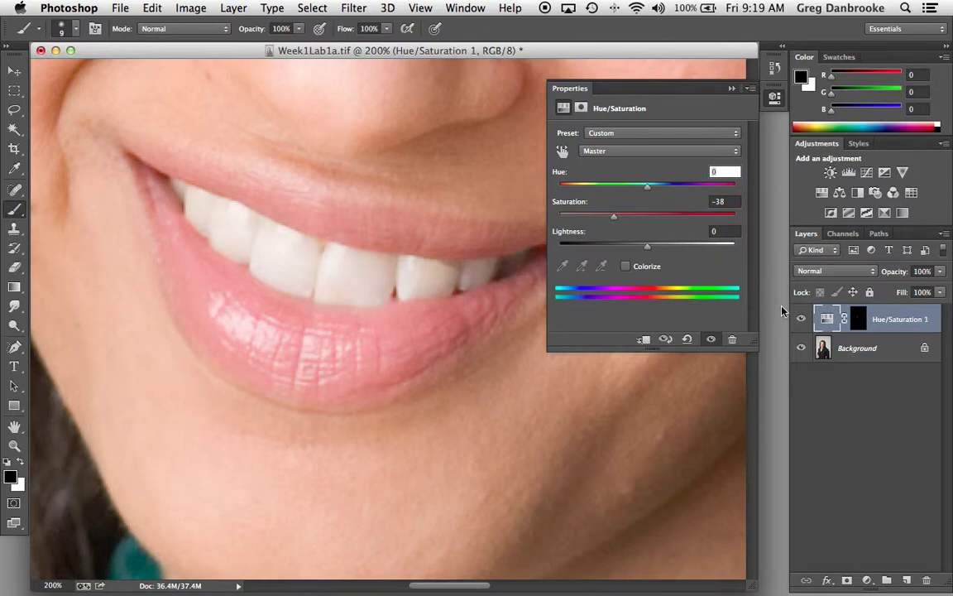
{"action": "left_click", "coordinate": [802, 320]}
{"action": "left_click", "coordinate": [802, 320]}
{"action": "left_click_drag", "start_coordinate": [614, 219], "coordinate": [608, 219]}
{"action": "mouse_move", "coordinate": [649, 250]}
{"action": "left_mouse_down"}
{"action": "mouse_move", "coordinate": [678, 250]}
{"action": "mouse_move", "coordinate": [649, 250]}
{"action": "left_mouse_up"}
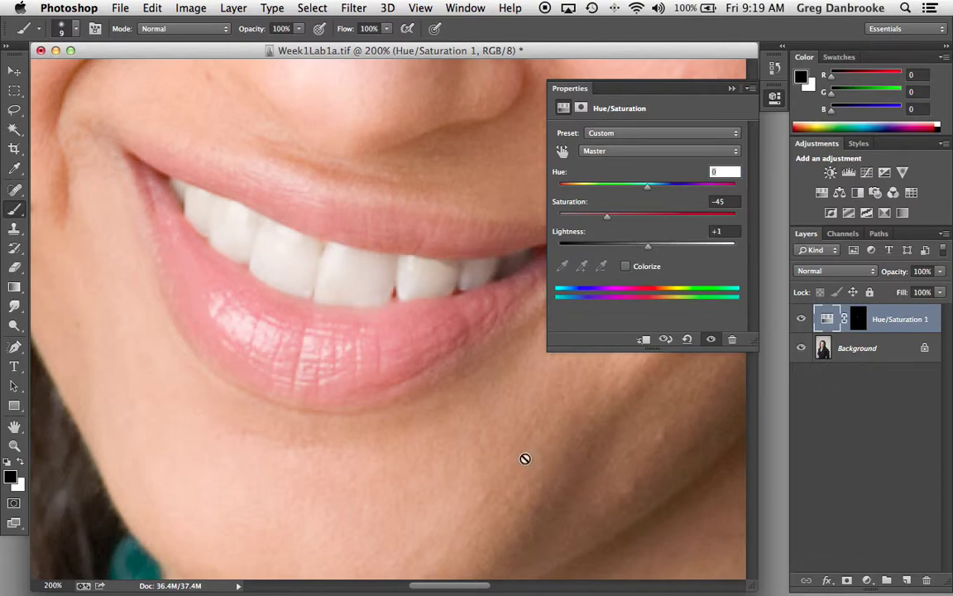
Test a second Hue/Saturation layer's Lightness, delete it, and reset Hue/Saturation 1 Lightness to 0.
{"action": "key", "text": "super+minus"}
{"action": "key", "text": "super+minus"}
{"action": "left_click", "coordinate": [867, 580]}
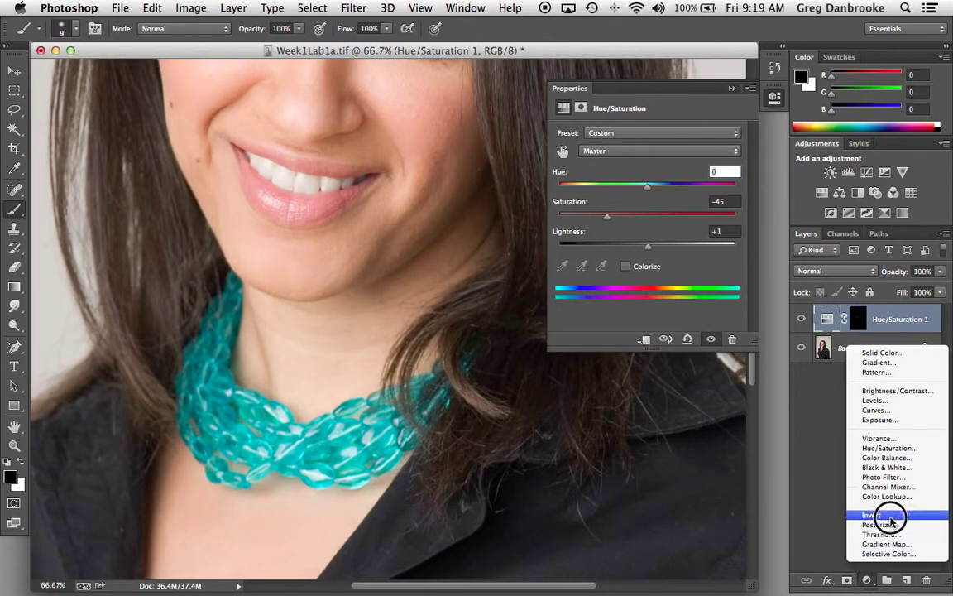
{"action": "left_click", "coordinate": [886, 447]}
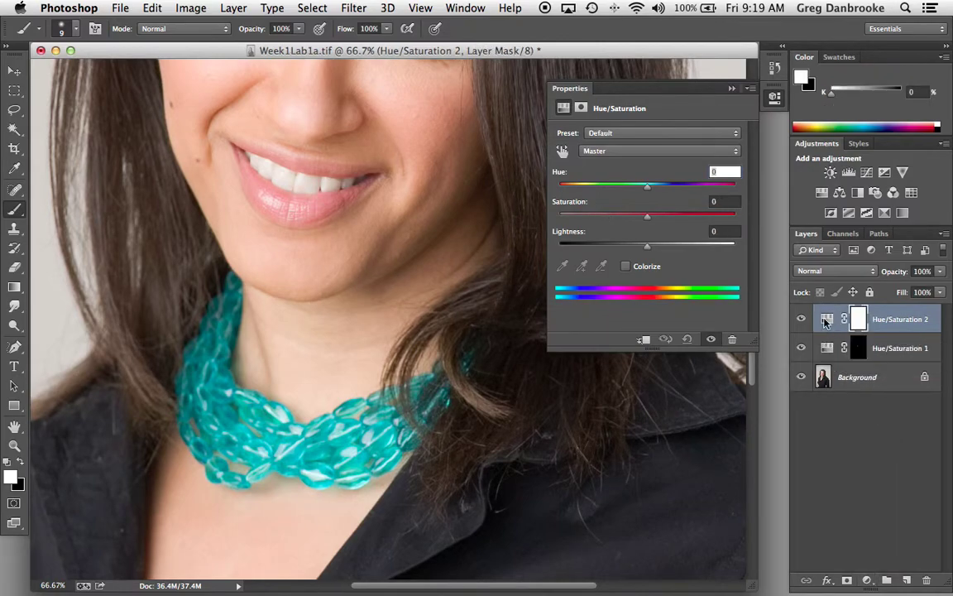
{"action": "mouse_move", "coordinate": [649, 252]}
{"action": "left_mouse_down"}
{"action": "mouse_move", "coordinate": [713, 251]}
{"action": "mouse_move", "coordinate": [570, 249]}
{"action": "mouse_move", "coordinate": [649, 245]}
{"action": "left_mouse_up"}
{"action": "left_click_drag", "start_coordinate": [905, 319], "coordinate": [927, 579]}
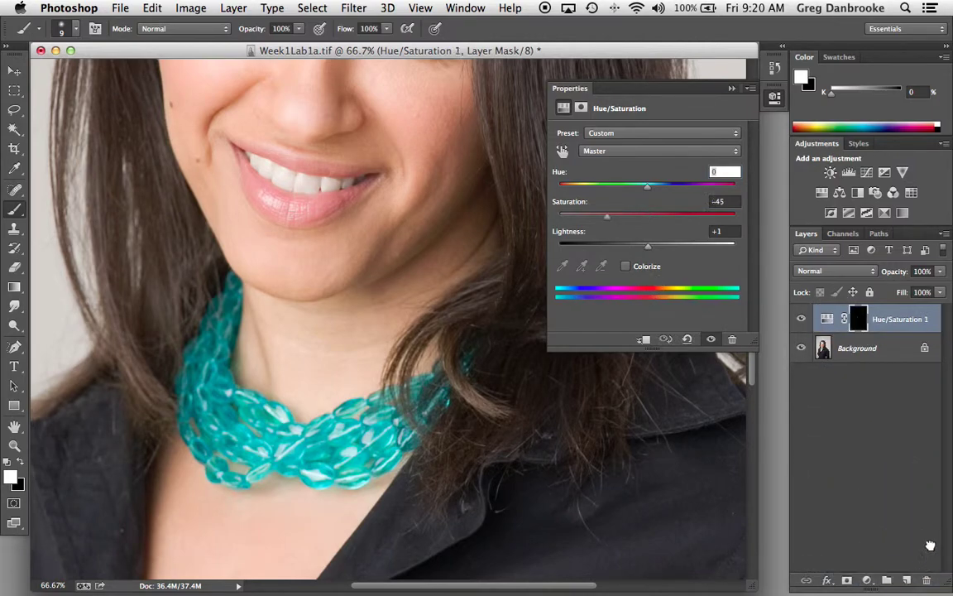
{"action": "left_click", "coordinate": [649, 250]}
{"action": "left_click_drag", "start_coordinate": [650, 250], "coordinate": [647, 248]}
Add a Levels adjustment layer and brighten its midtones to 1.15.
{"action": "left_click", "coordinate": [866, 580]}
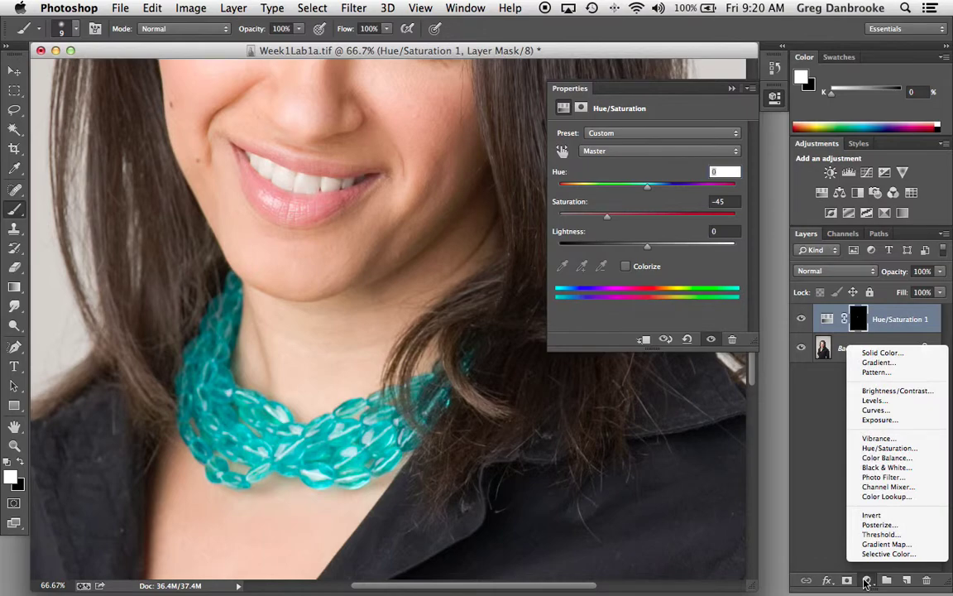
{"action": "left_click", "coordinate": [908, 400]}
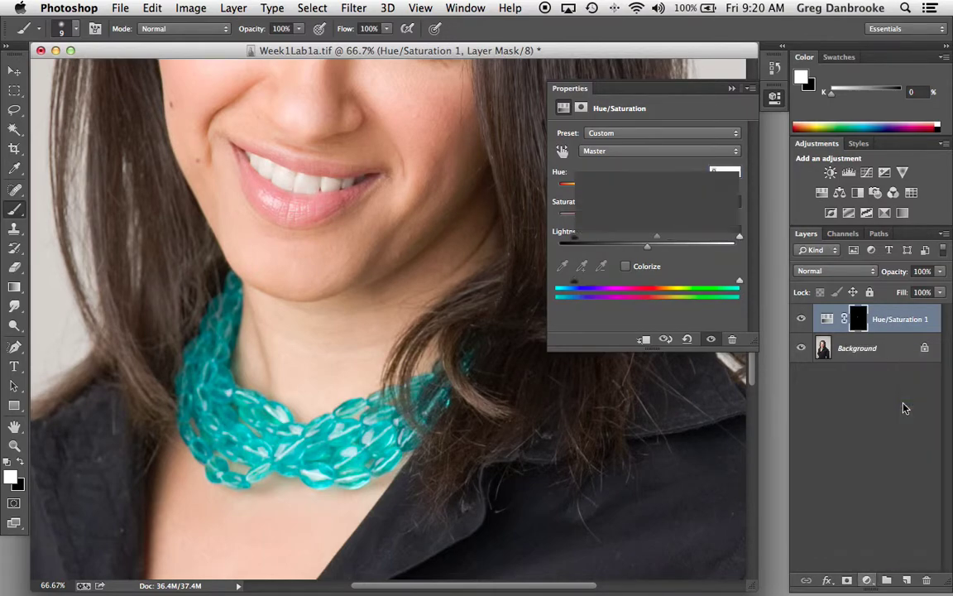
{"action": "left_click", "coordinate": [656, 239]}
{"action": "left_click_drag", "start_coordinate": [656, 239], "coordinate": [649, 239]}
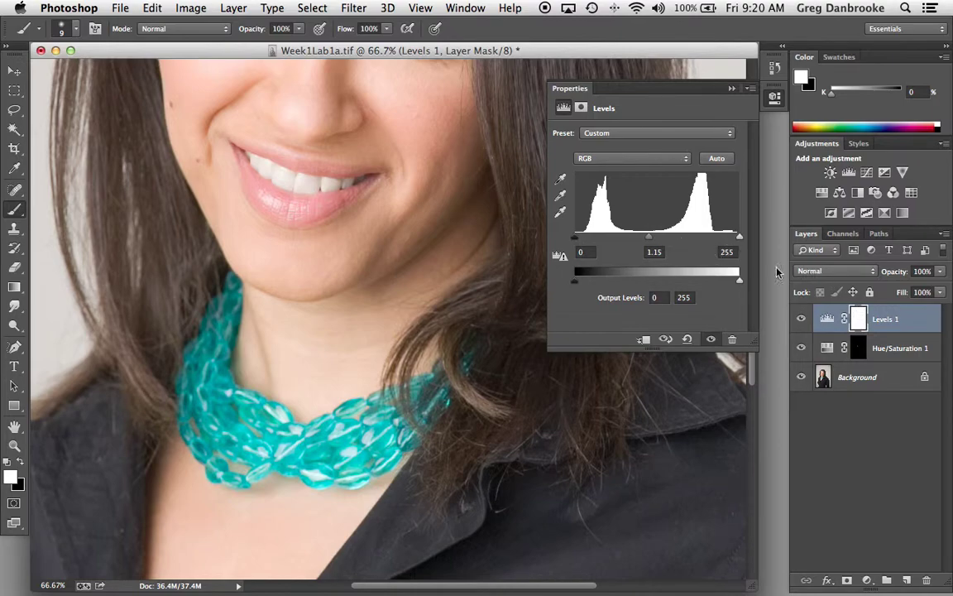
{"action": "left_click", "coordinate": [858, 348]}
Copy the Hue/Saturation 1 teeth mask onto Levels 1, replacing its mask, and zoom to 100%.
{"action": "left_click", "coordinate": [857, 350], "text": "alt"}
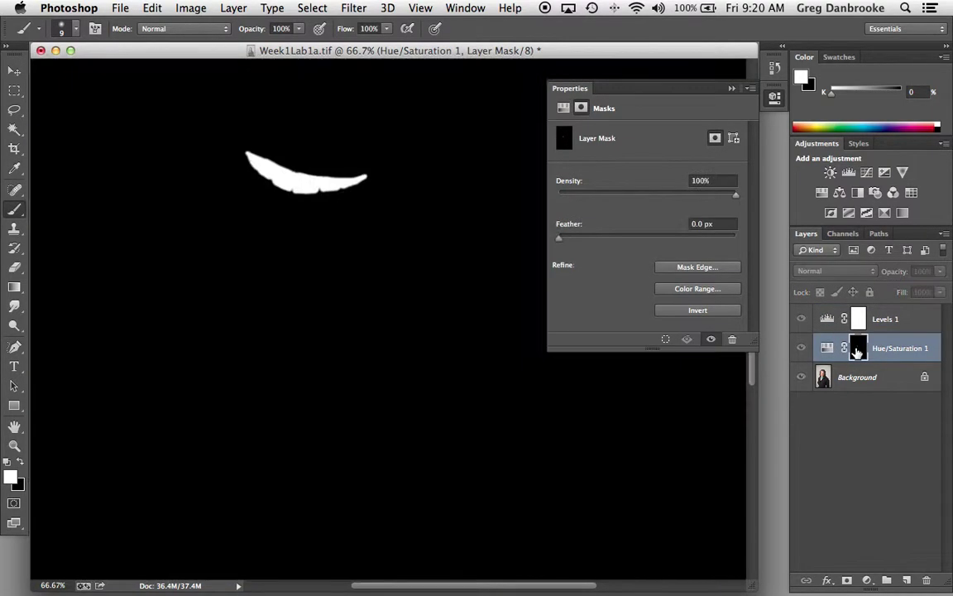
{"action": "left_click", "coordinate": [857, 350], "text": "alt"}
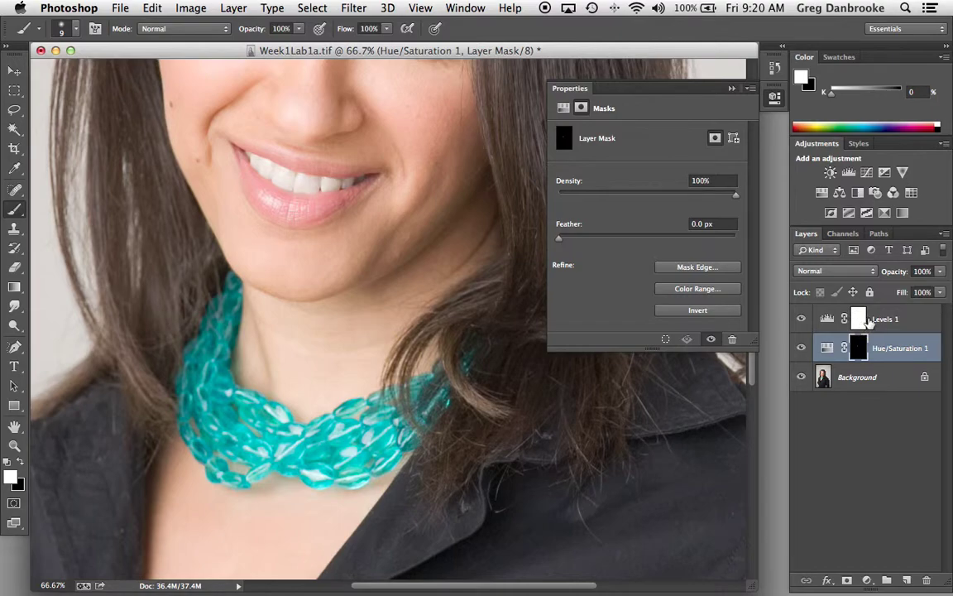
{"action": "mouse_move", "coordinate": [869, 322]}
{"action": "left_mouse_down"}
{"action": "mouse_move", "coordinate": [862, 350]}
{"action": "mouse_move", "coordinate": [861, 325]}
{"action": "left_mouse_up"}
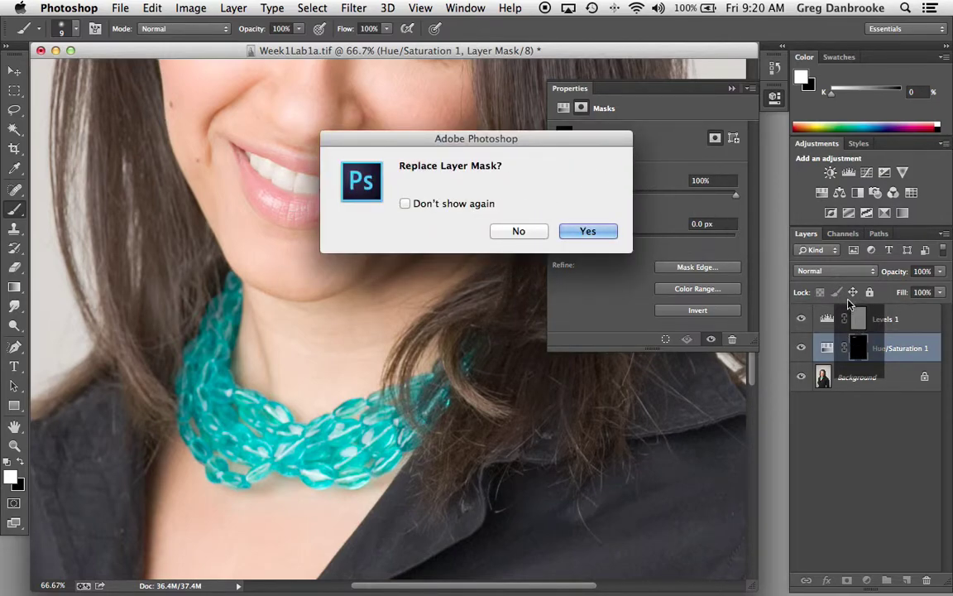
{"action": "left_click", "coordinate": [606, 231]}
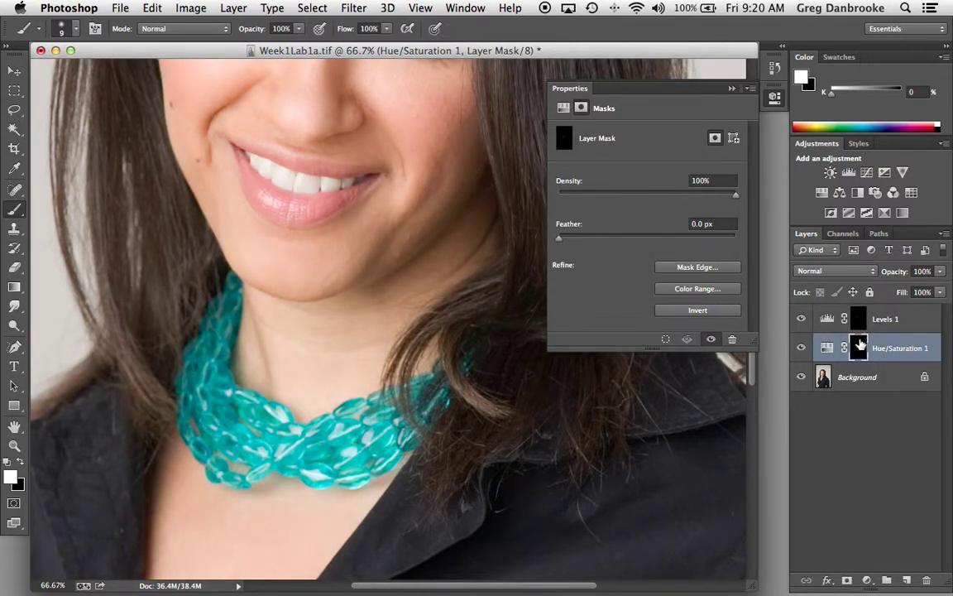
{"action": "key", "text": "super+1"}
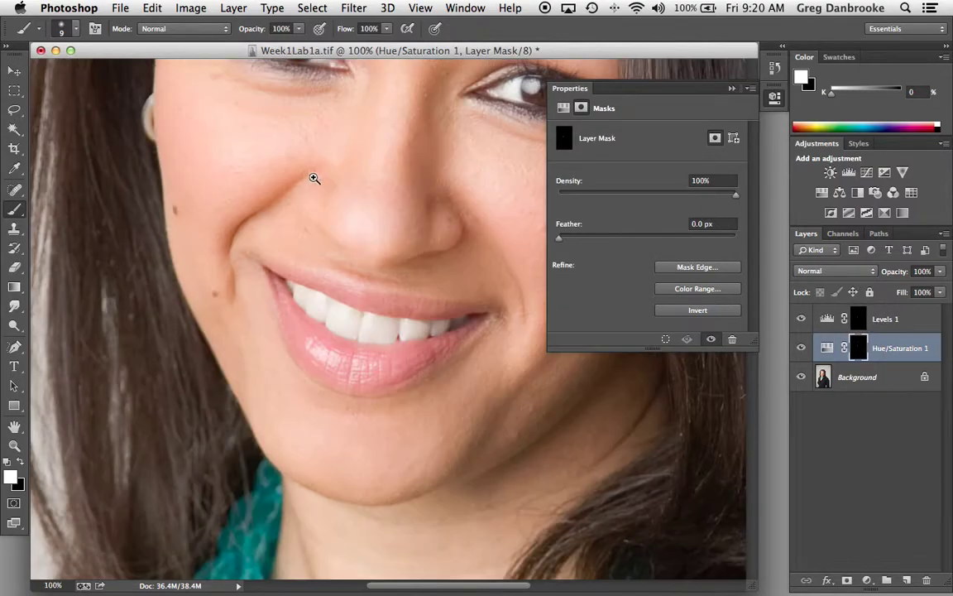
Adjust the Levels 1 midtones to 1.11 and zoom out to see more of the portrait.
{"action": "left_click", "coordinate": [827, 319]}
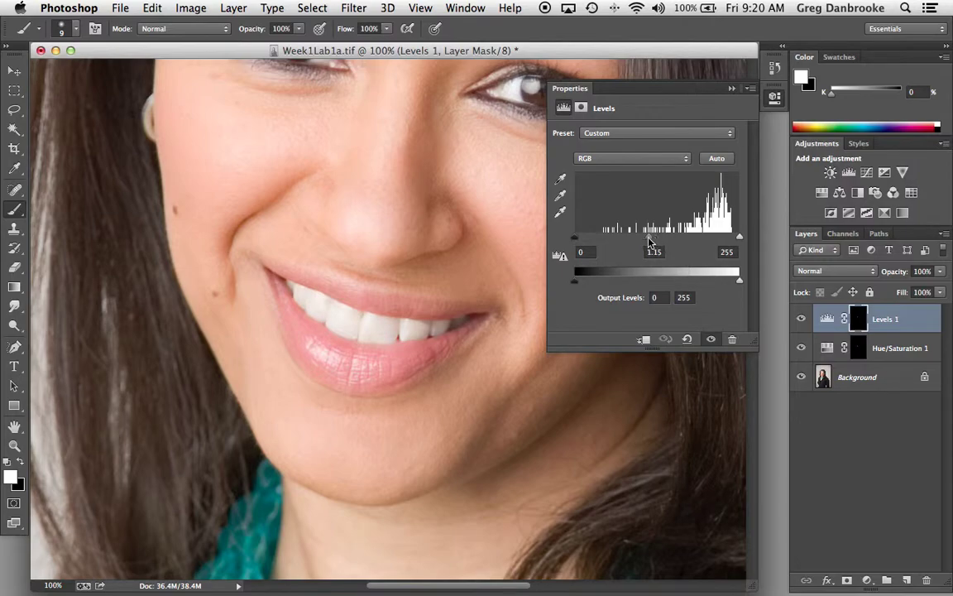
{"action": "mouse_move", "coordinate": [650, 241]}
{"action": "left_mouse_down"}
{"action": "mouse_move", "coordinate": [598, 238]}
{"action": "mouse_move", "coordinate": [708, 239]}
{"action": "mouse_move", "coordinate": [650, 239]}
{"action": "left_mouse_up"}
{"action": "left_click", "coordinate": [443, 310], "text": "alt"}
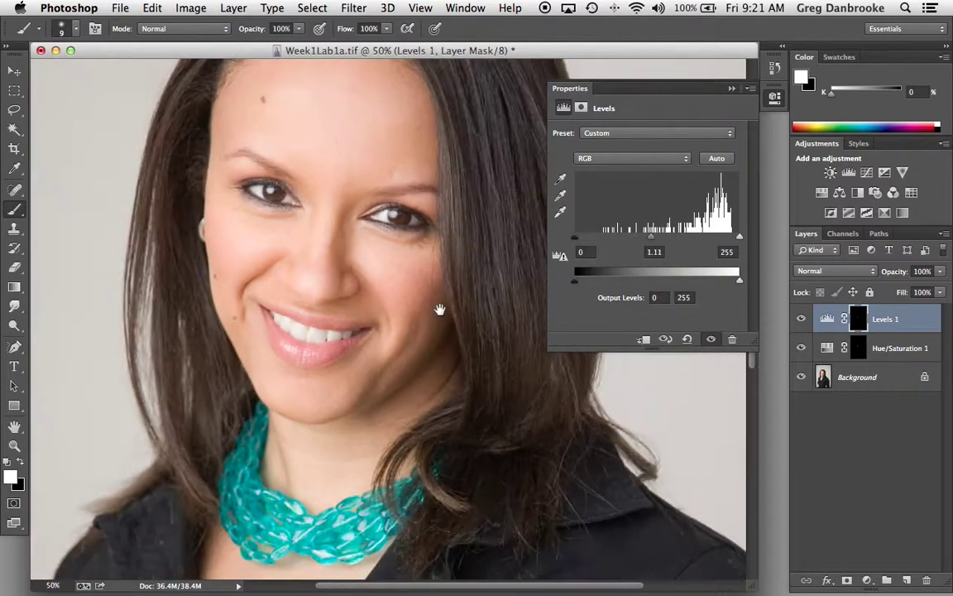
{"action": "scroll", "coordinate": [425, 283], "scroll_direction": "down", "scroll_amount": 5}
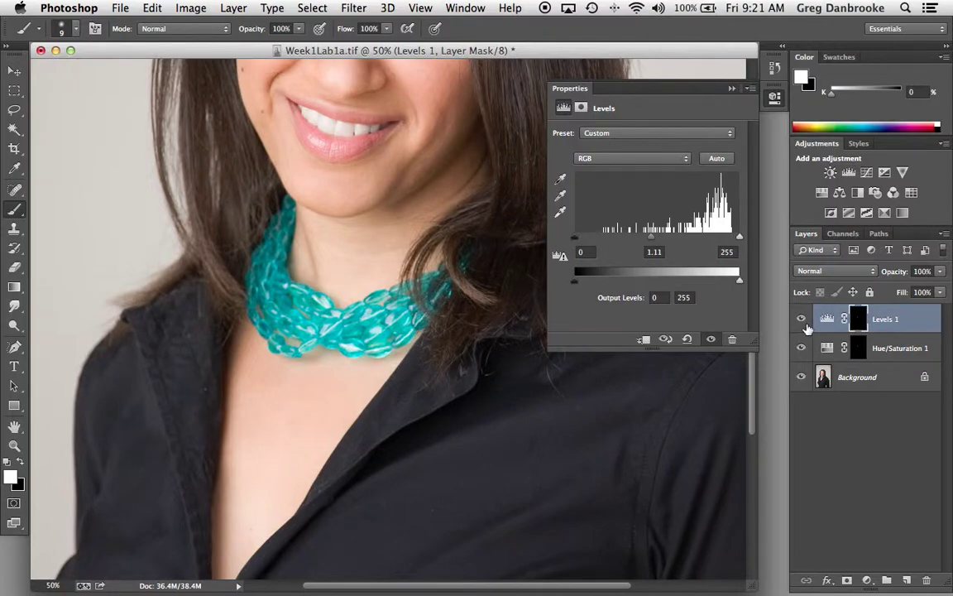
Compare with both adjustments hidden, ease Hue/Saturation 1 Saturation to -35, and show Levels 1 again.
{"action": "left_click_drag", "start_coordinate": [801, 318], "coordinate": [802, 351]}
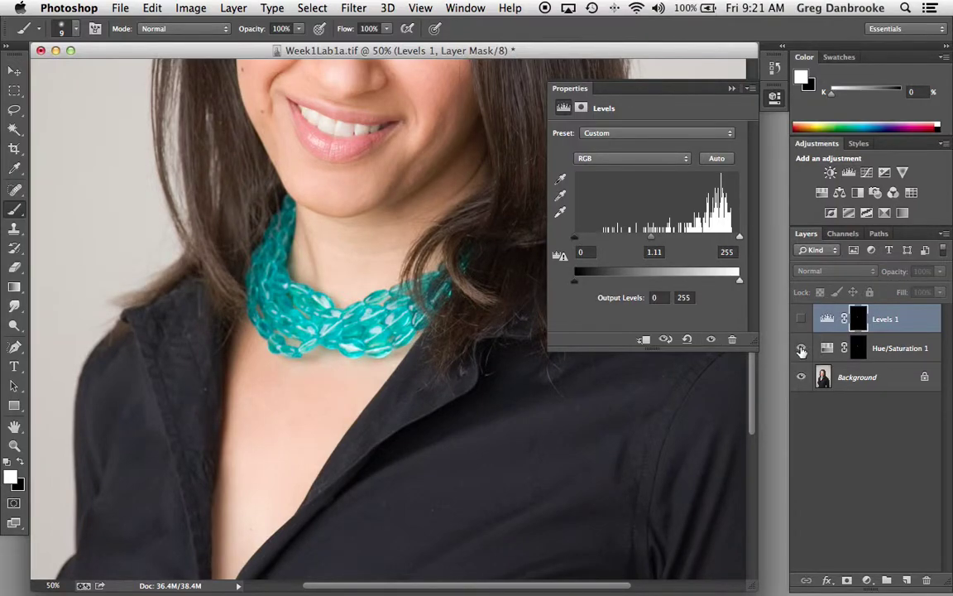
{"action": "left_click", "coordinate": [801, 348]}
{"action": "left_click", "coordinate": [821, 343]}
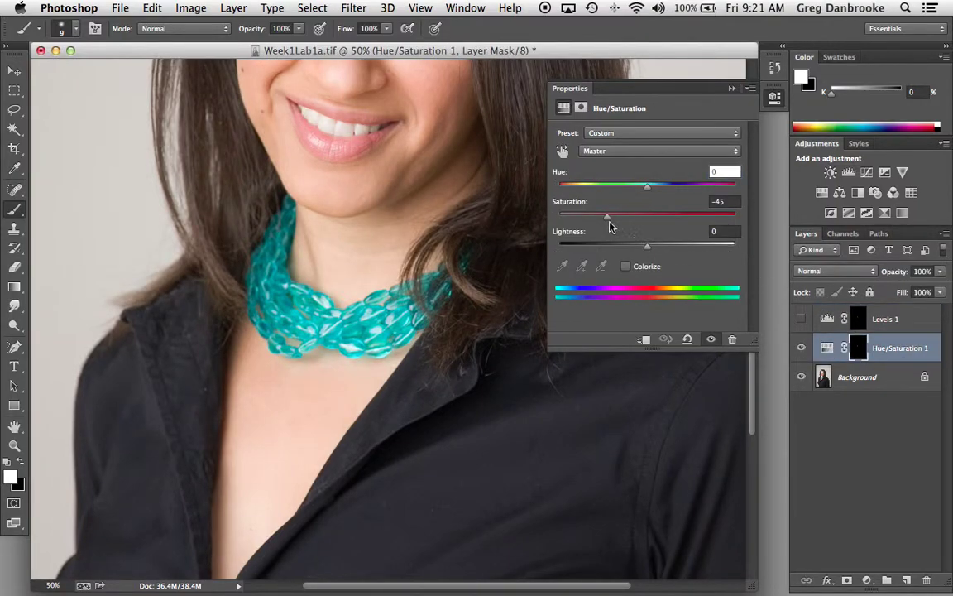
{"action": "left_click_drag", "start_coordinate": [612, 219], "coordinate": [616, 216]}
{"action": "left_click", "coordinate": [801, 318]}
{"action": "left_click", "coordinate": [827, 319]}
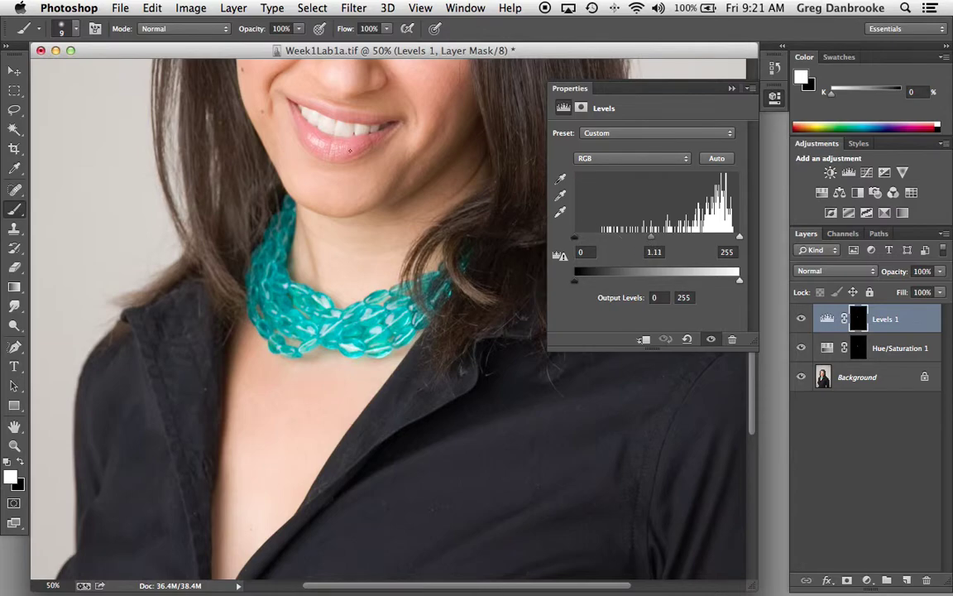
{"action": "key", "text": "super+1"}
{"action": "scroll", "coordinate": [361, 451], "scroll_direction": "down", "scroll_amount": 10}
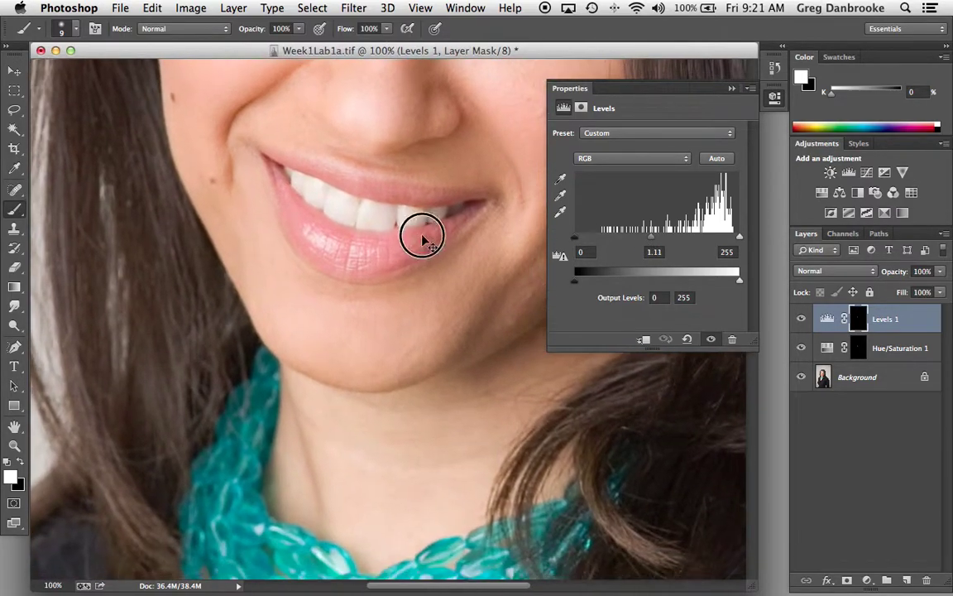
{"action": "scroll", "coordinate": [419, 239], "scroll_direction": "right", "scroll_amount": 3}
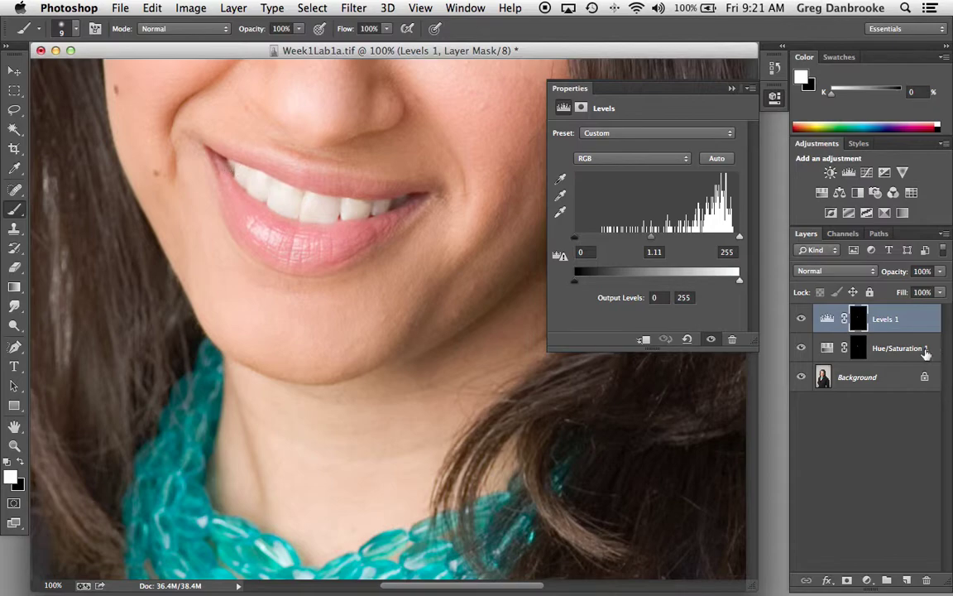
{"action": "left_click", "coordinate": [859, 319], "text": "alt"}
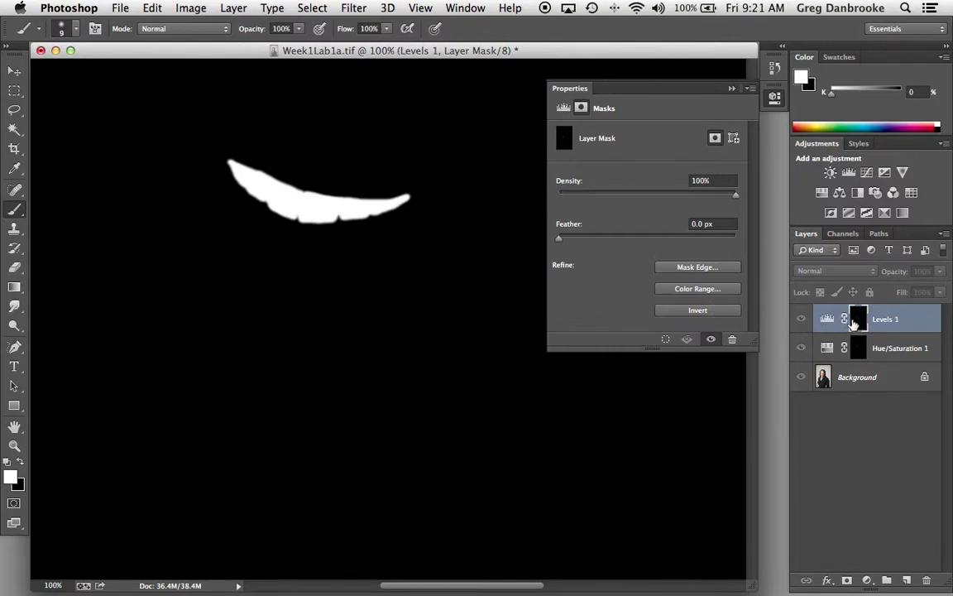
{"action": "left_click", "coordinate": [801, 316]}
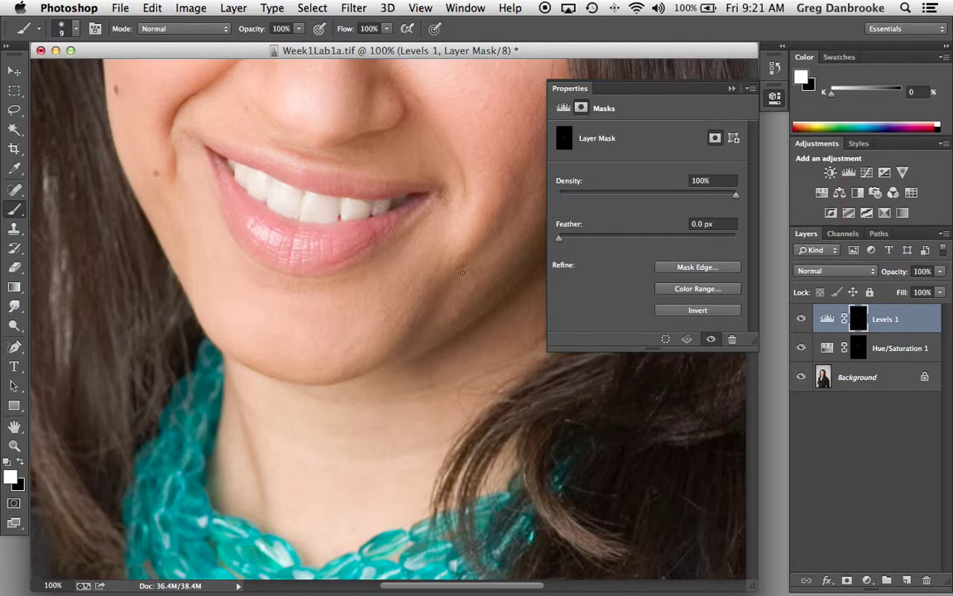
{"action": "left_click", "coordinate": [856, 348], "text": "alt"}
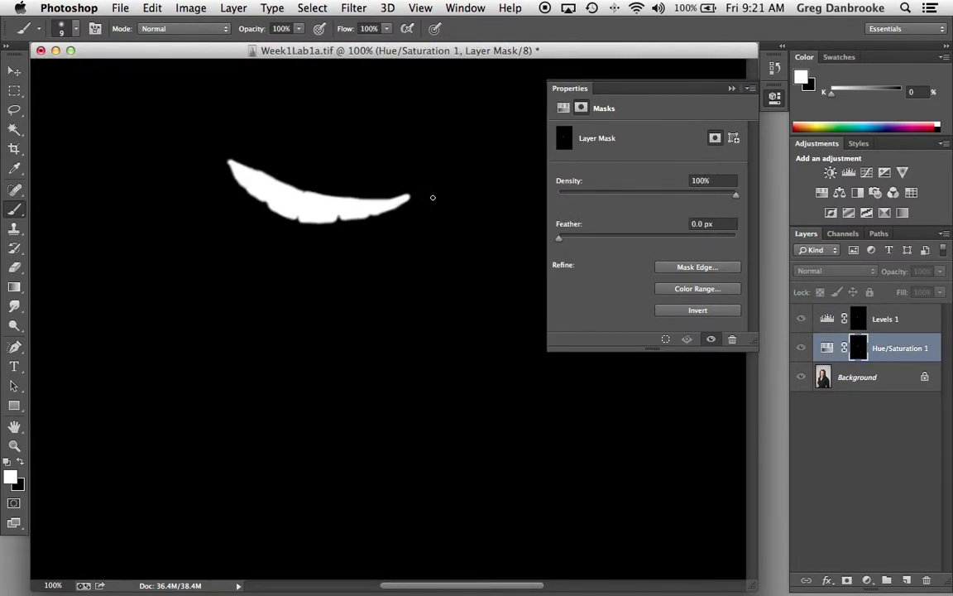
{"action": "left_click", "coordinate": [857, 347], "text": "alt"}
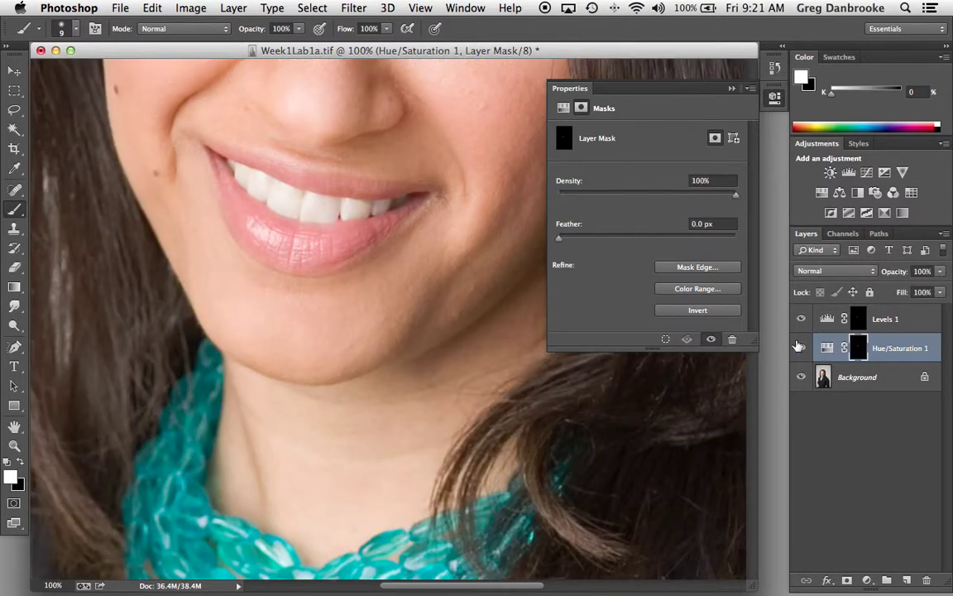
Set up a soft 125 px brush with 0% hardness and black as the foreground colour.
{"action": "key", "text": "bracketright"}
{"action": "key", "text": "bracketright"}
{"action": "key", "text": "bracketright"}
{"action": "key", "text": "bracketright"}
{"action": "key", "text": "bracketright"}
{"action": "key", "text": "bracketright"}
{"action": "key", "text": "bracketright"}
{"action": "right_click", "coordinate": [420, 252]}
{"action": "left_click", "coordinate": [500, 321]}
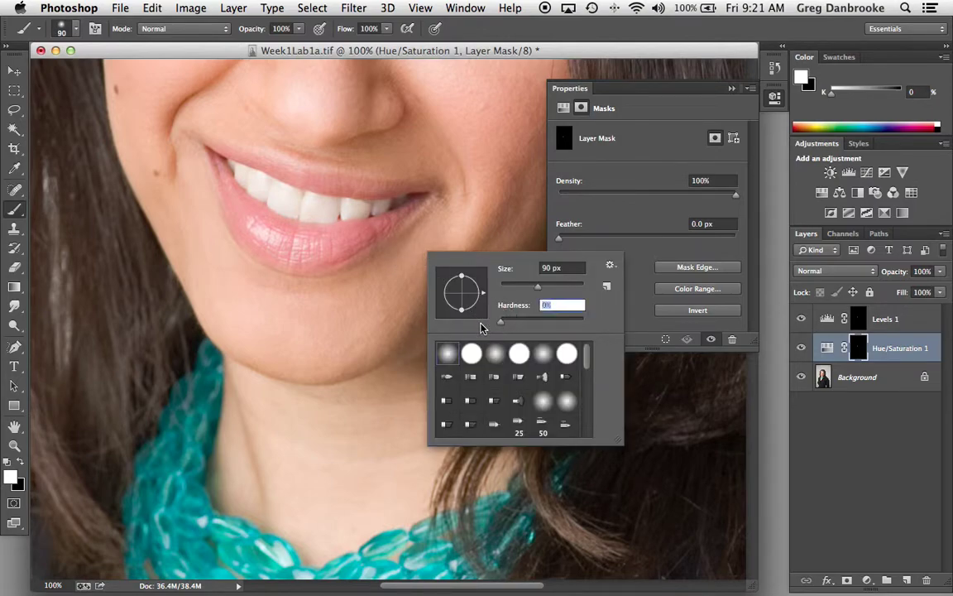
{"action": "key", "text": "Return"}
{"action": "key", "text": "bracketright"}
{"action": "key", "text": "bracketright"}
{"action": "key", "text": "x"}
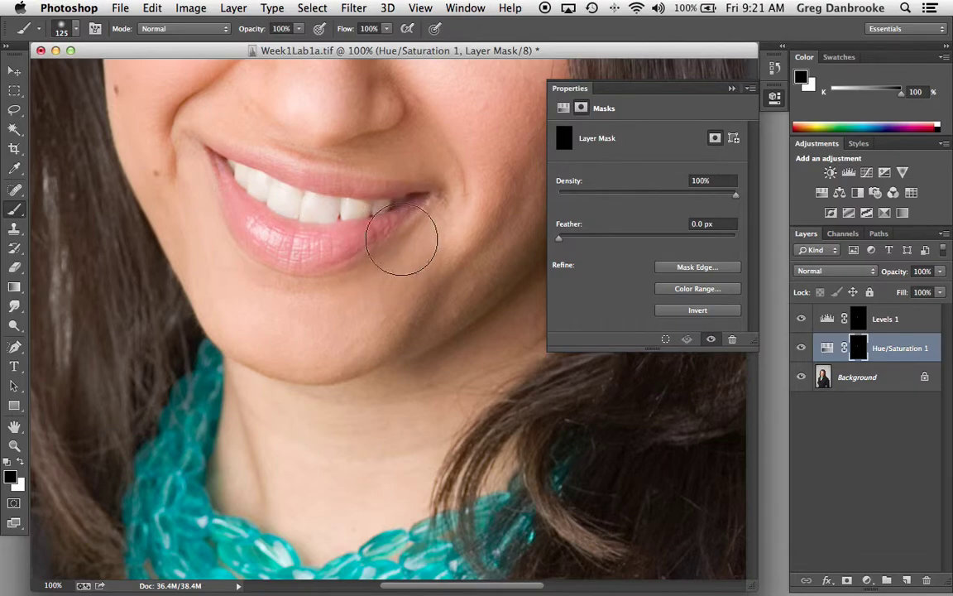
Set brush opacity to 50%, then view the Hue/Saturation mask alone and return to the photo.
{"action": "key", "text": "super+z"}
{"action": "key", "text": "5"}
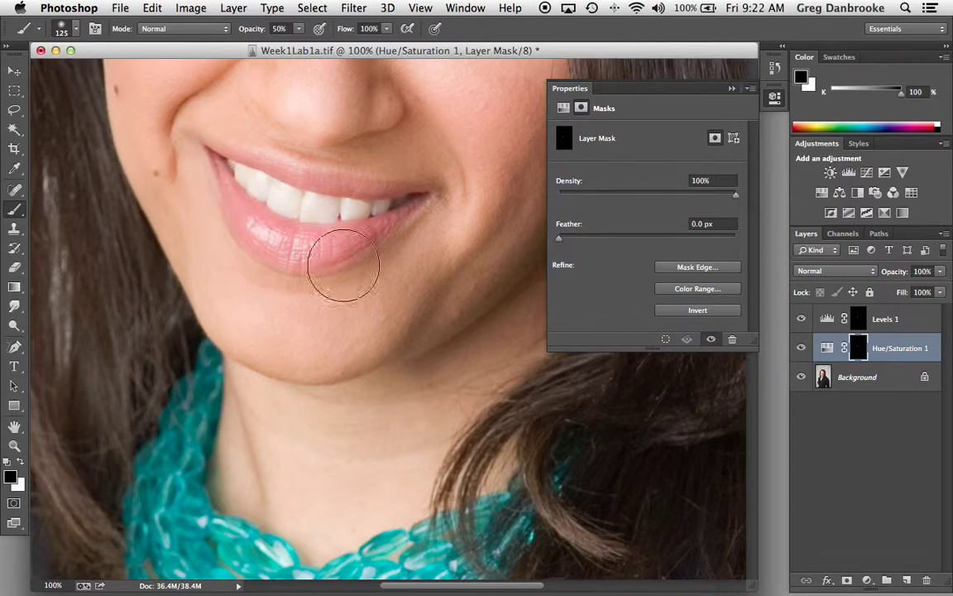
{"action": "left_click", "coordinate": [860, 345], "text": "alt"}
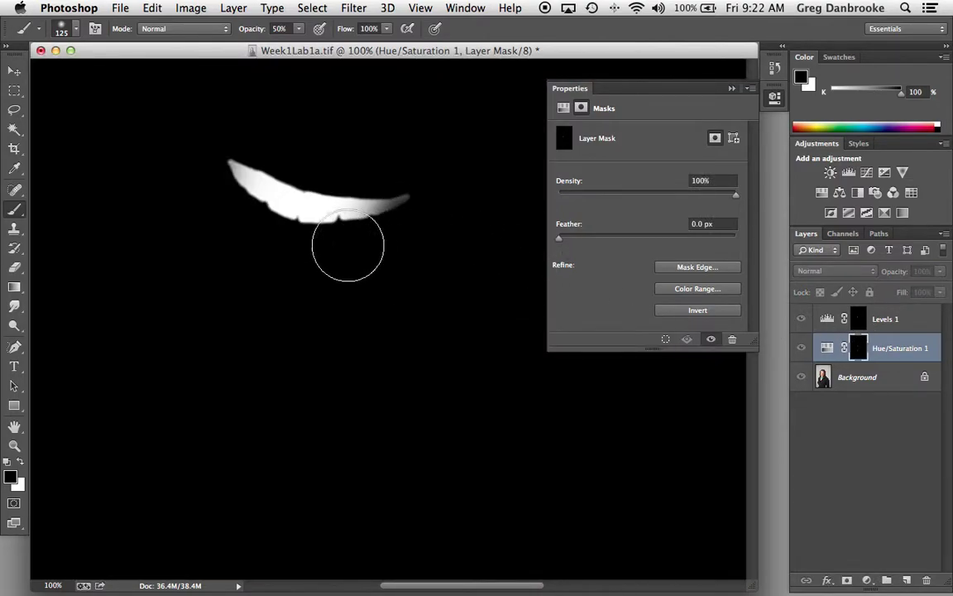
{"action": "left_click", "coordinate": [858, 348], "text": "alt"}
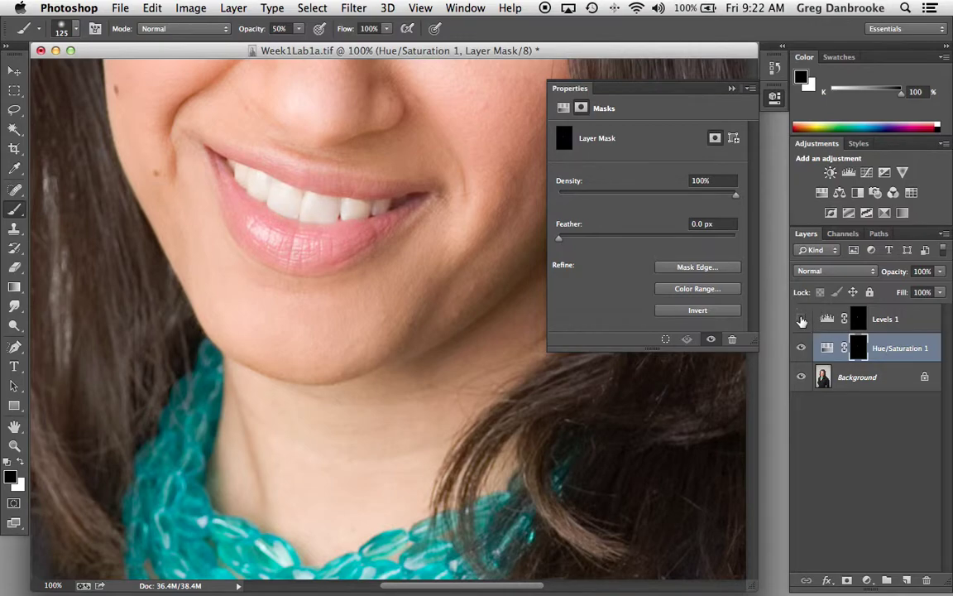
{"action": "left_click", "coordinate": [861, 321]}
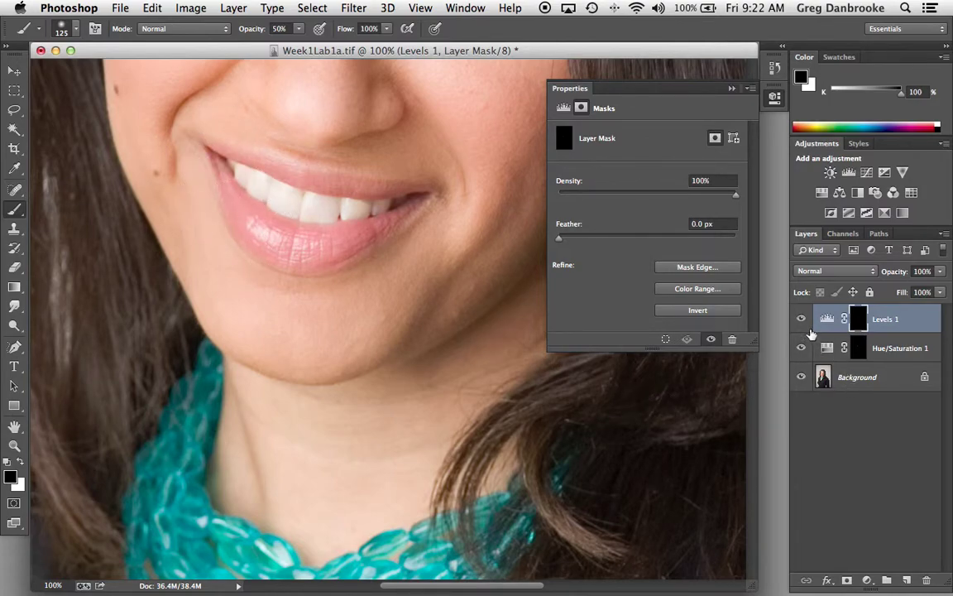
{"action": "left_click", "coordinate": [803, 377], "text": "alt"}
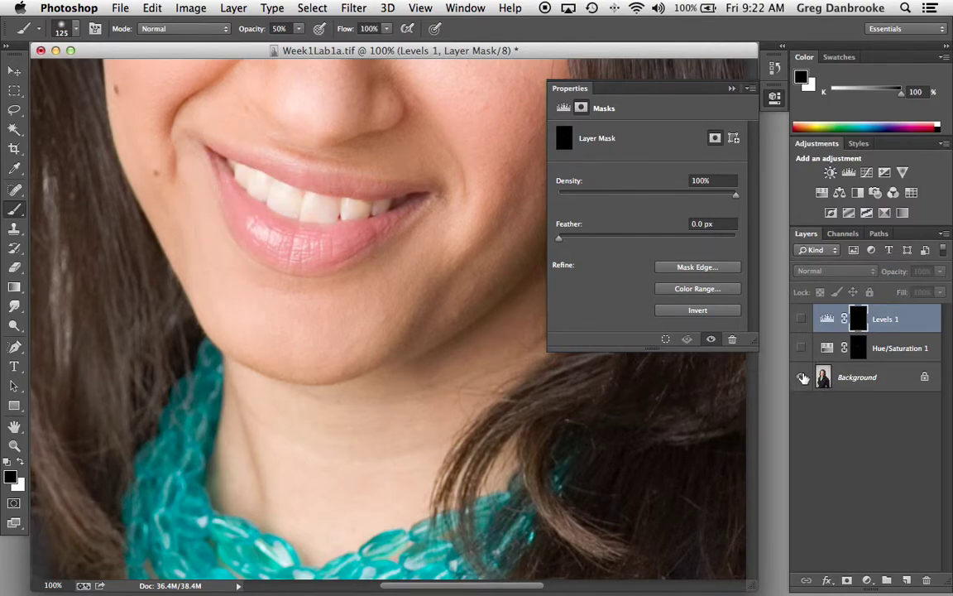
{"action": "left_click", "coordinate": [803, 378], "text": "alt"}
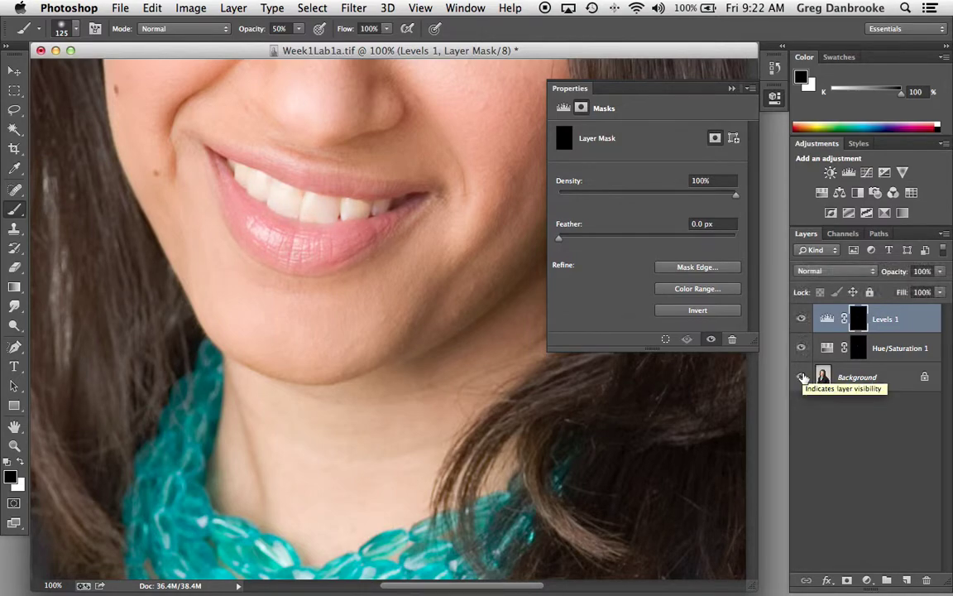
{"action": "scroll", "coordinate": [318, 215], "scroll_direction": "up", "scroll_amount": 2}
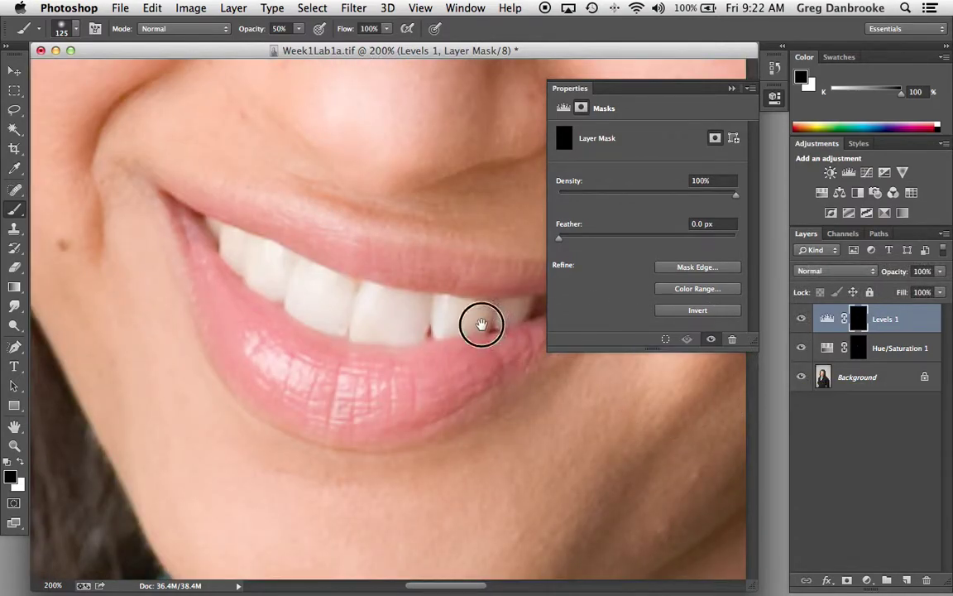
{"action": "scroll", "coordinate": [493, 318], "scroll_direction": "up", "scroll_amount": 2}
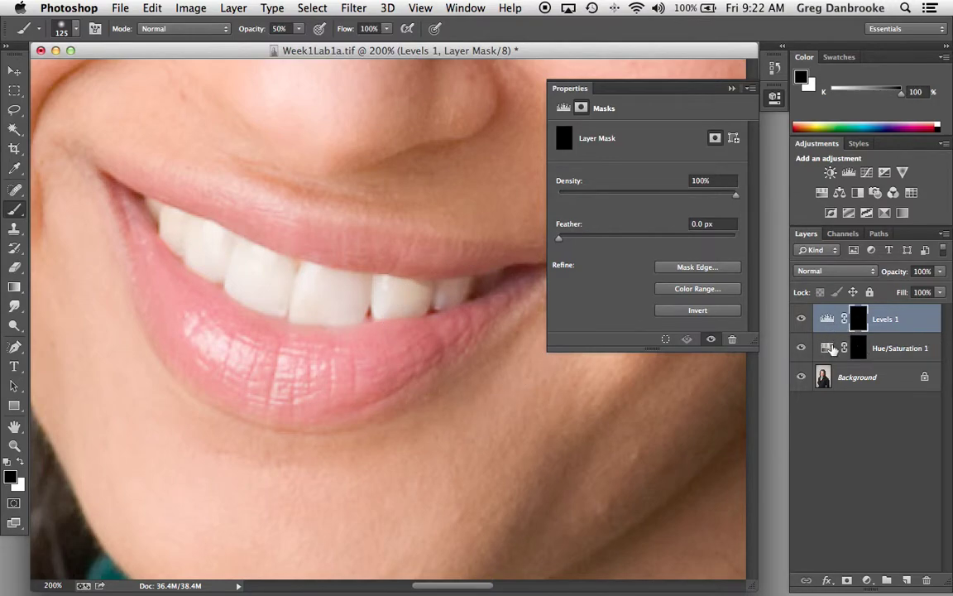
With the whole face in view, lower Hue/Saturation 1's Saturation to -56.
{"action": "key", "text": "super+minus"}
{"action": "key", "text": "super+minus"}
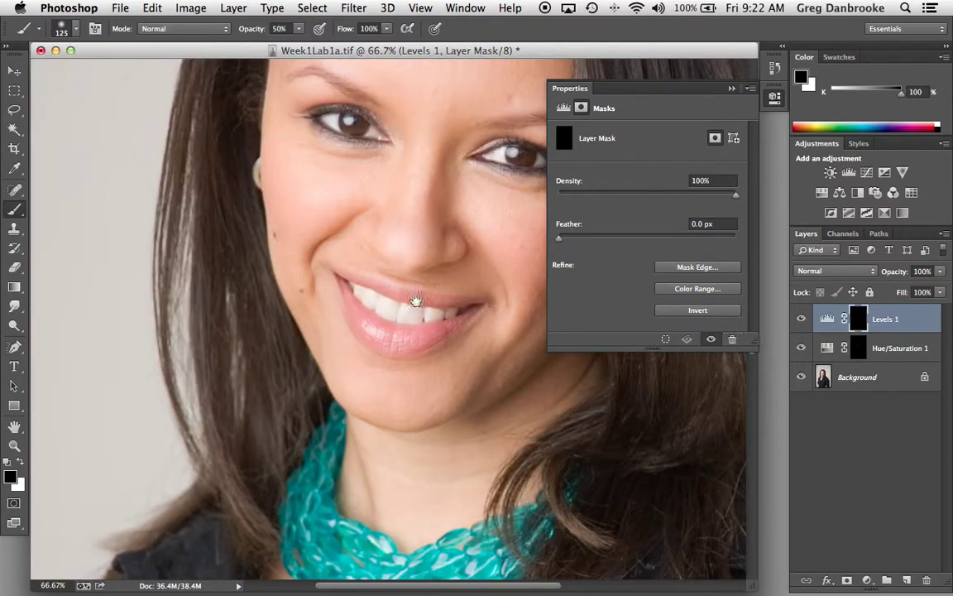
{"action": "left_click_drag", "start_coordinate": [397, 300], "coordinate": [335, 267]}
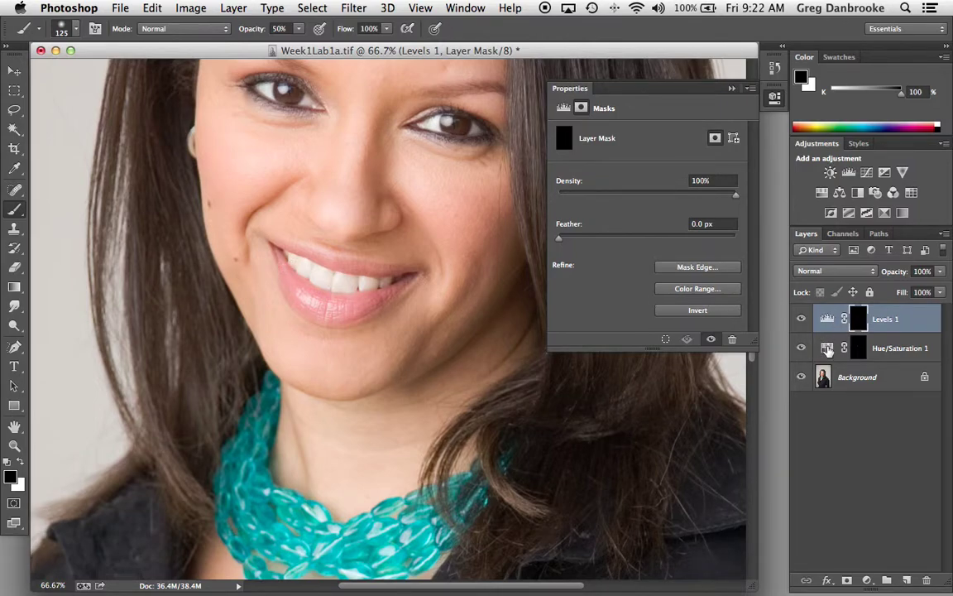
{"action": "left_click", "coordinate": [827, 350]}
{"action": "left_click", "coordinate": [620, 218]}
{"action": "left_click_drag", "start_coordinate": [620, 218], "coordinate": [597, 218]}
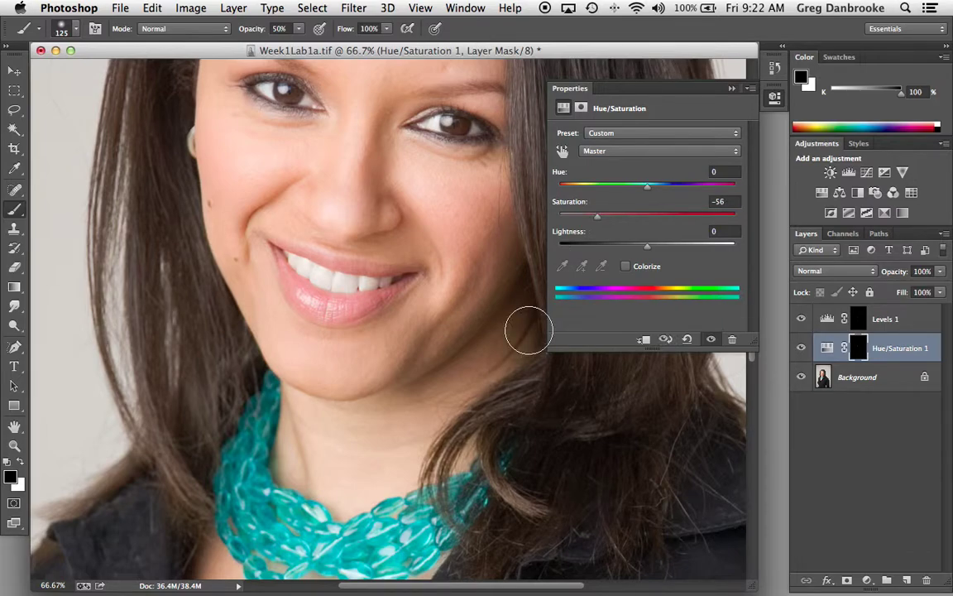